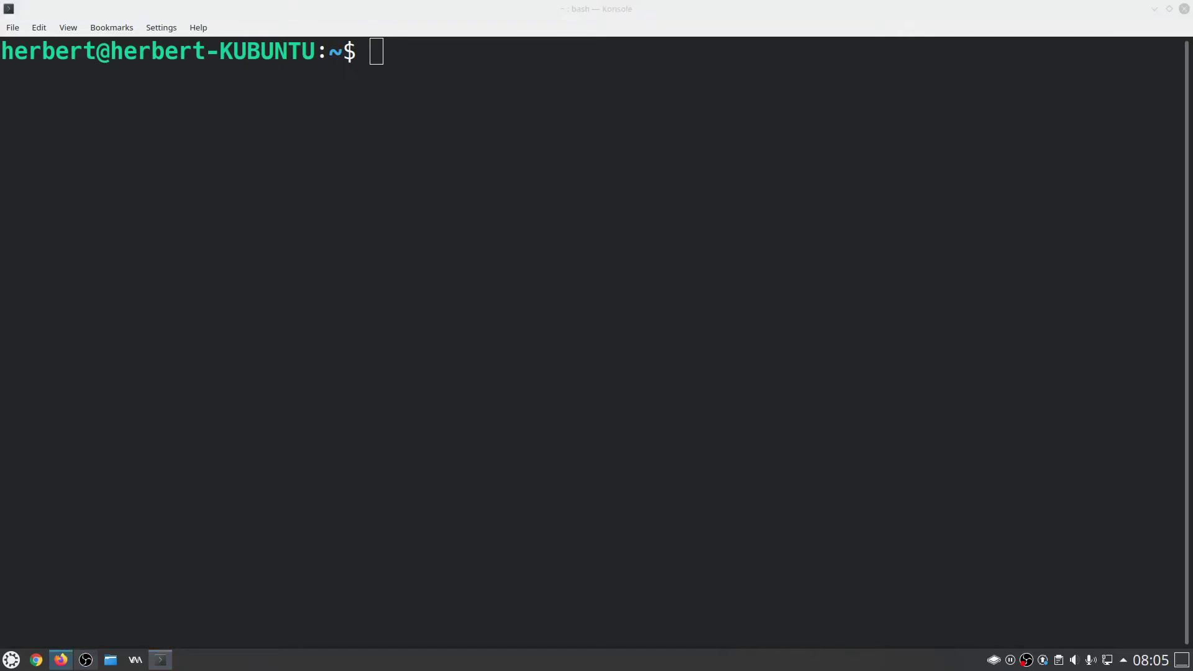
Run sudo add-apt-repository universe with the admin password, confirming universe is already enabled.
left_click(540, 145)
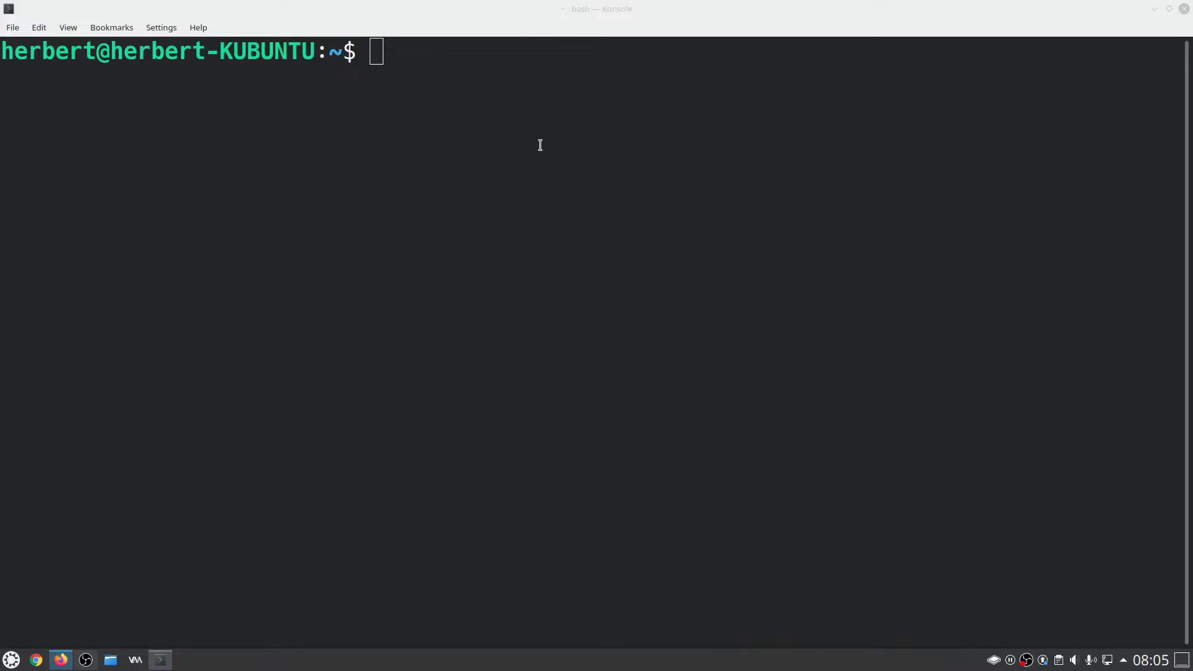
left_click(504, 109)
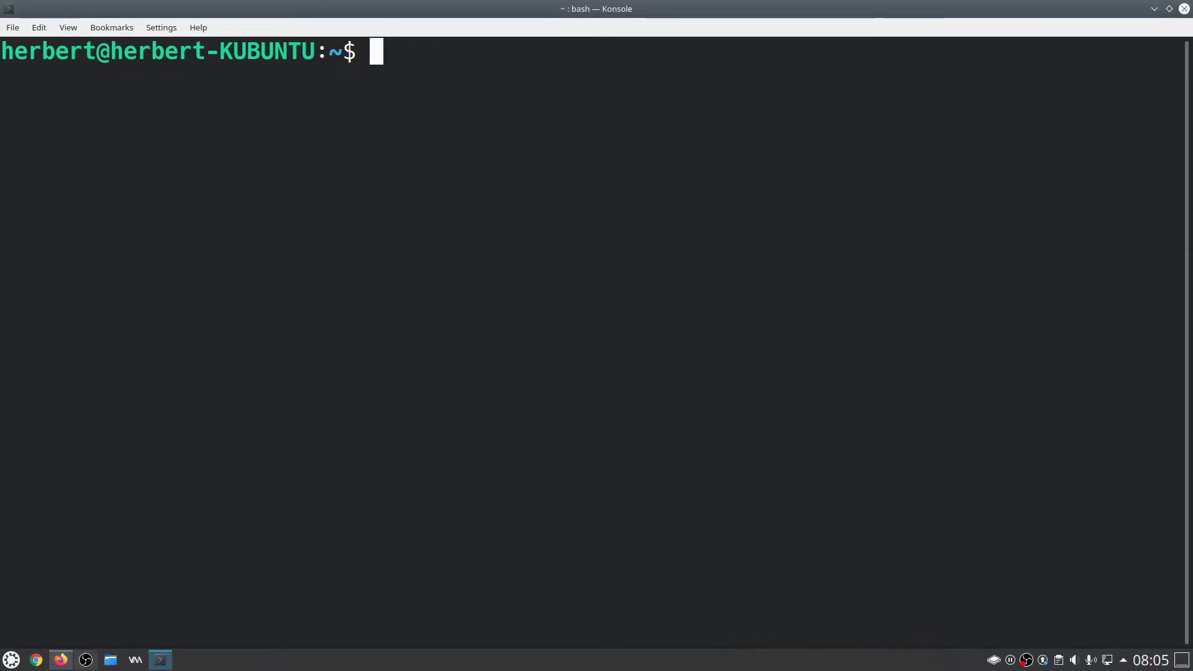
key("ctrl+shift+v")
key("Return")
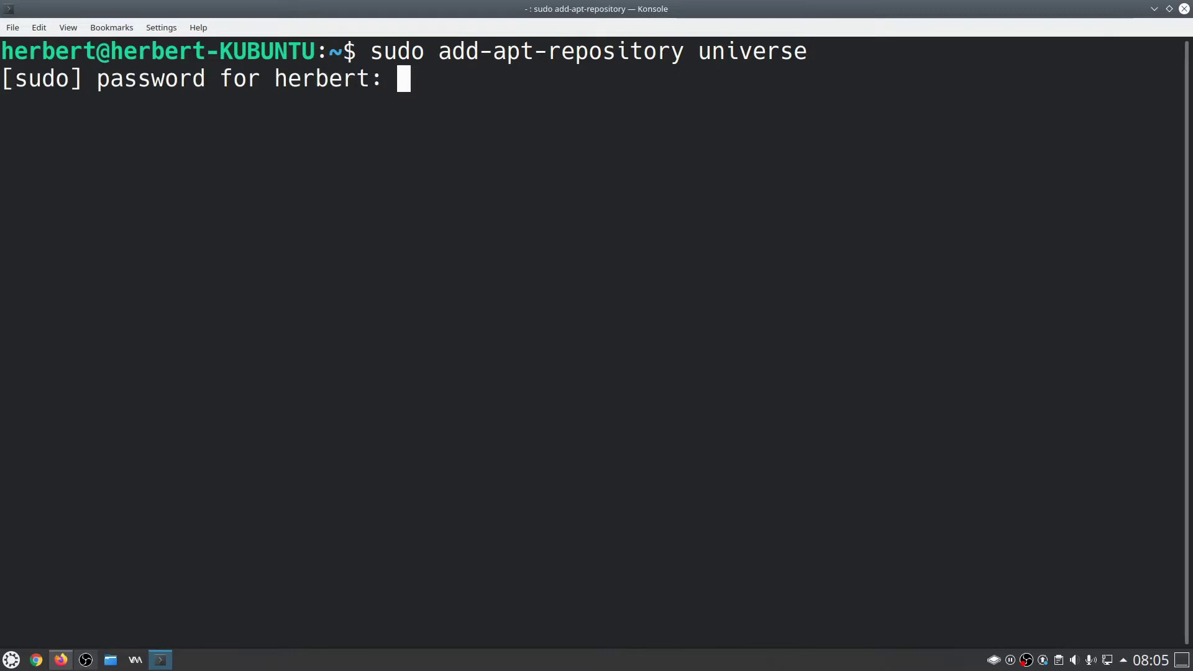
key("Return")
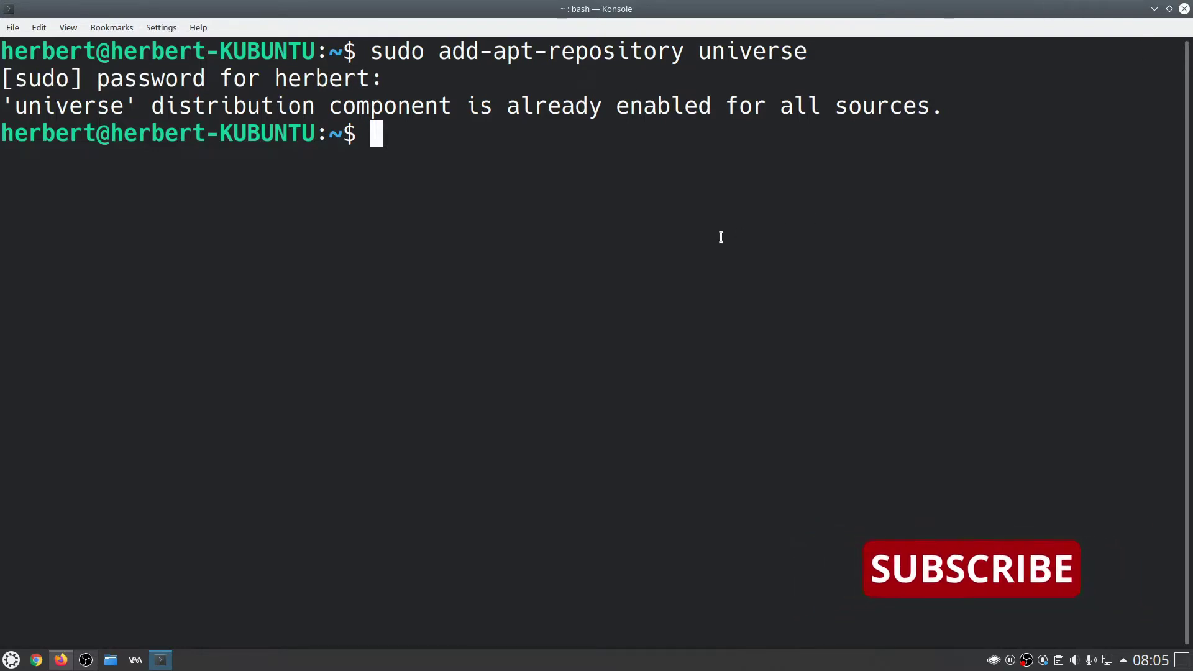
Add the ppa:mkusb/ppa repository with sudo add-apt-repository and confirm it at the prompt.
type("sudo")
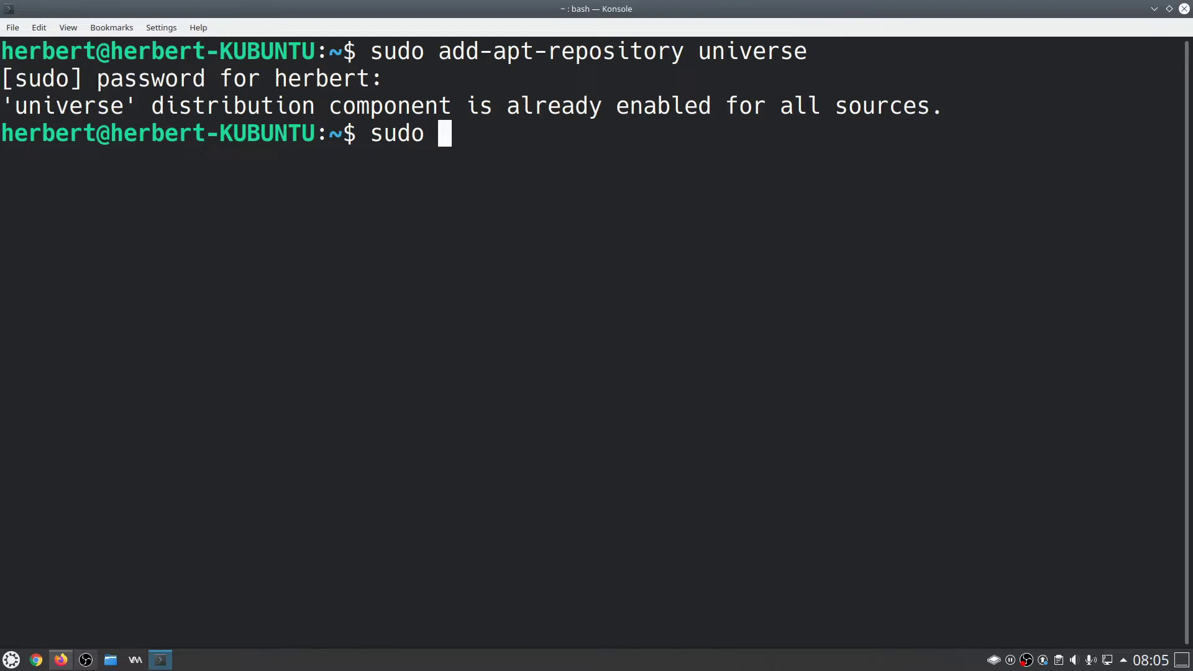
type("add")
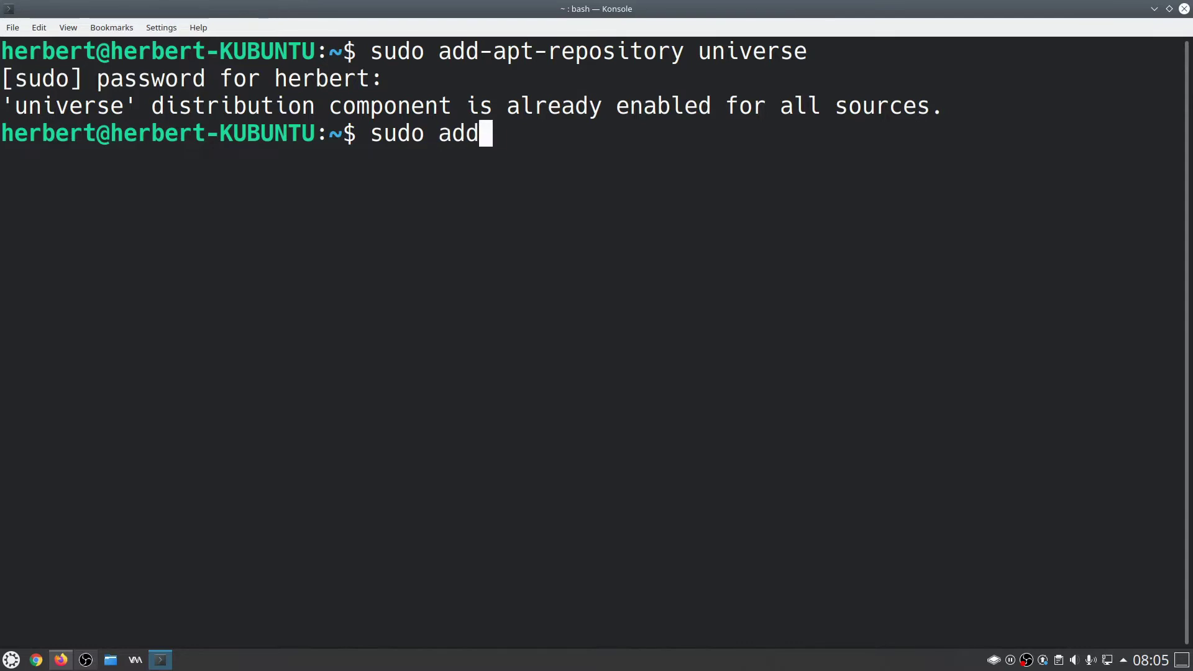
type("=apt")
key("BackSpace")
key("BackSpace")
key("BackSpace")
key("BackSpace")
type("-apt")
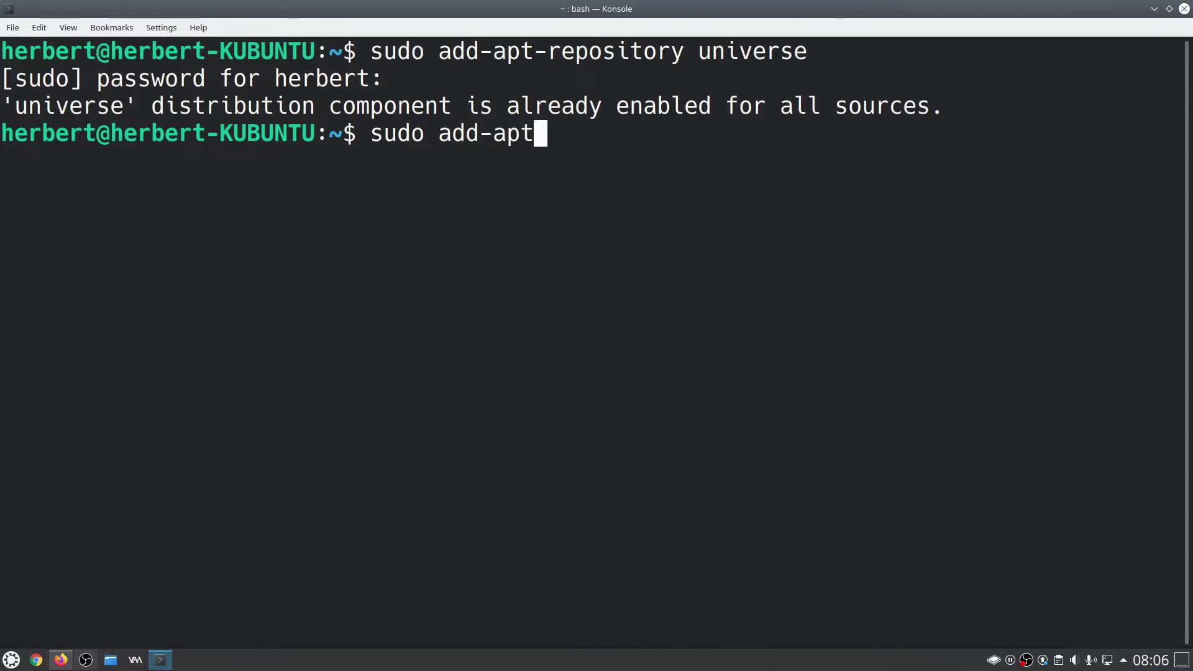
type("-repost")
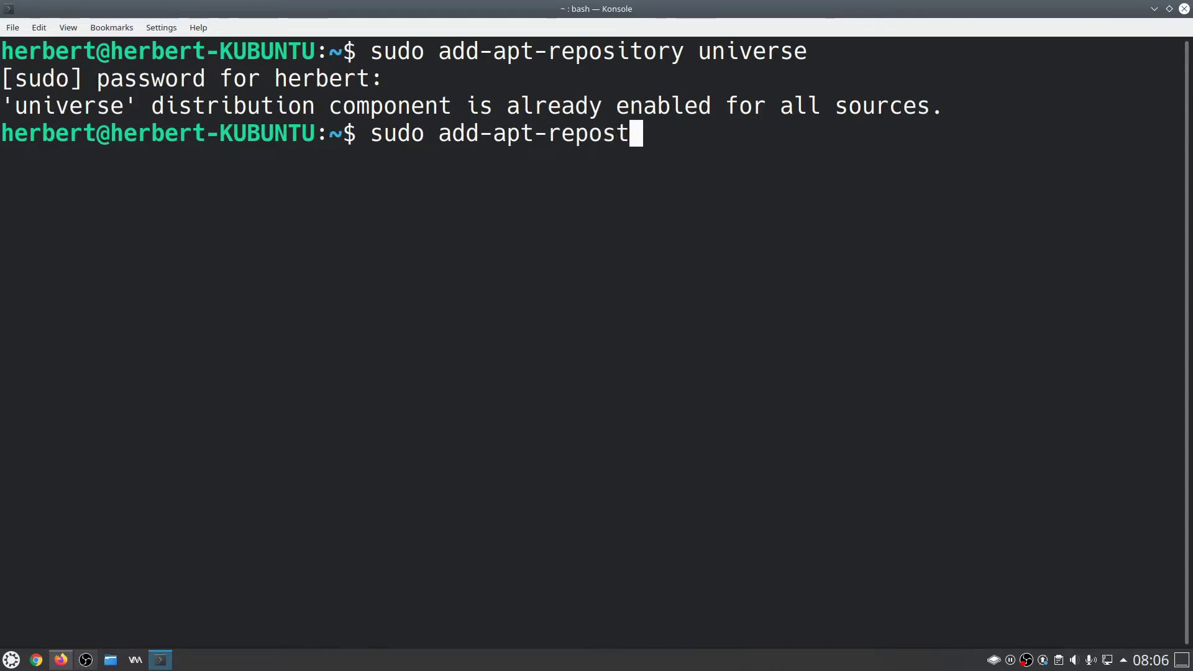
key("BackSpace")
type("itor")
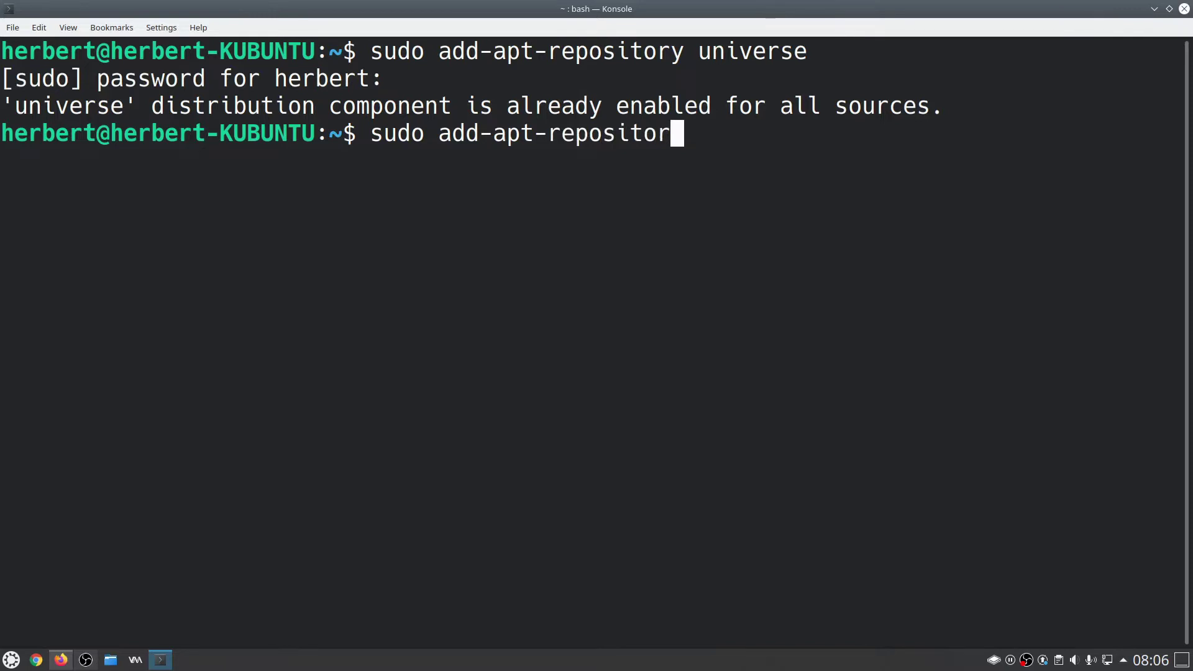
type("y ")
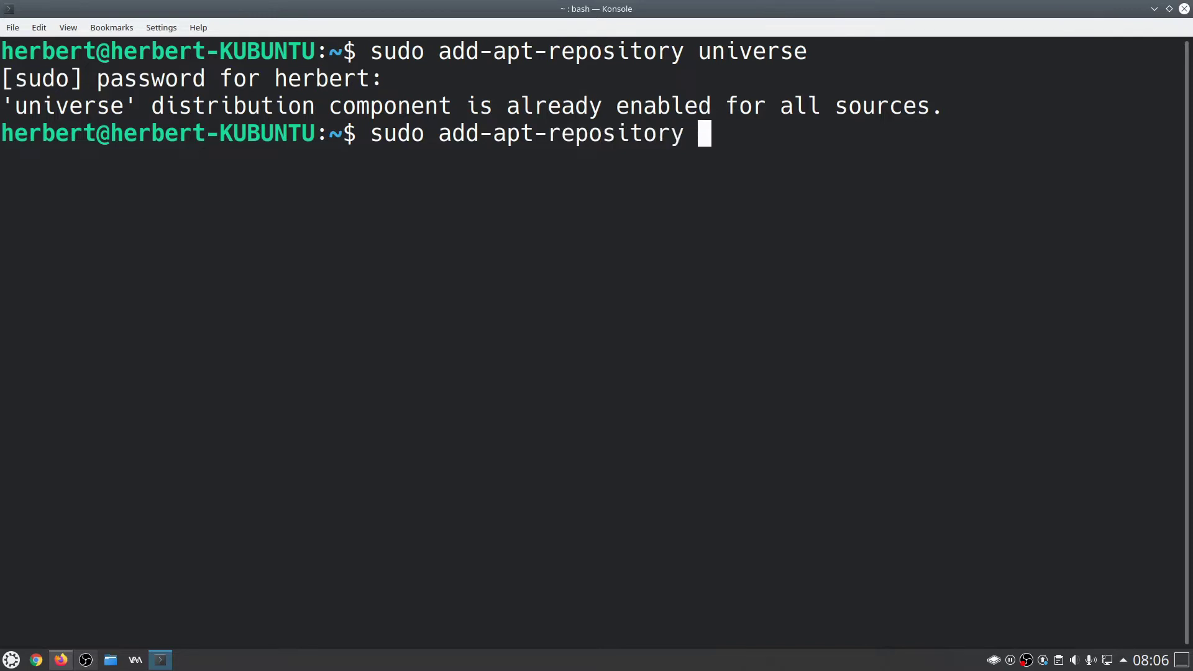
type("ppa")
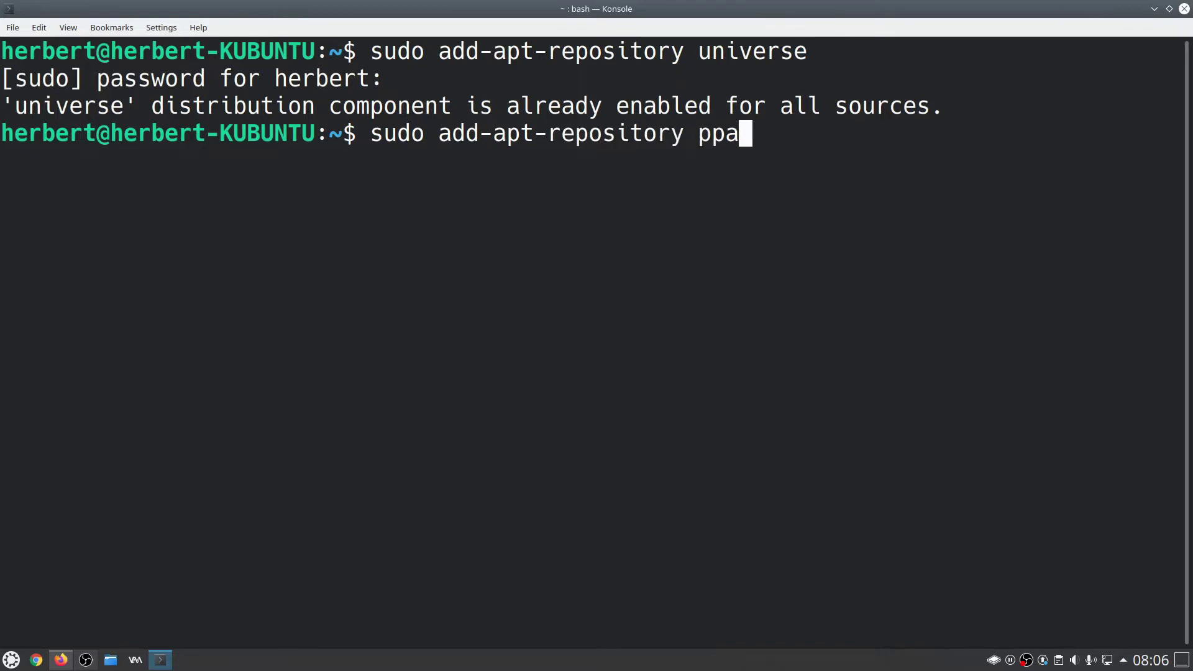
type(":mkl")
key("BackSpace")
type("usb/ppa")
key("Return")
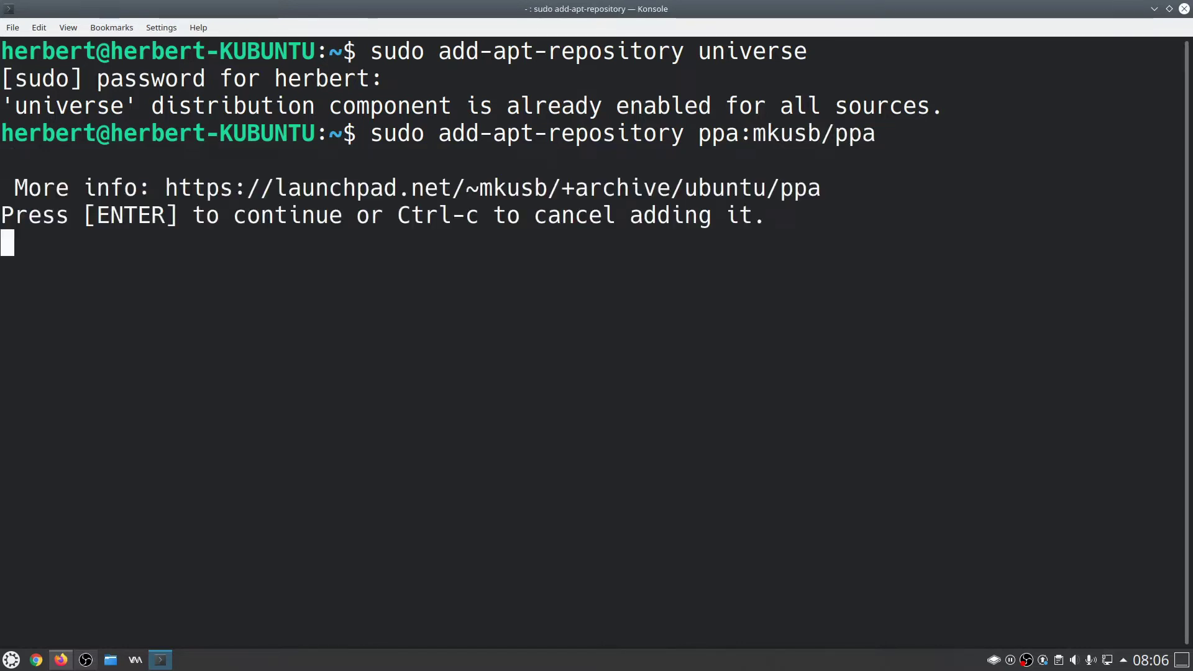
key("Return")
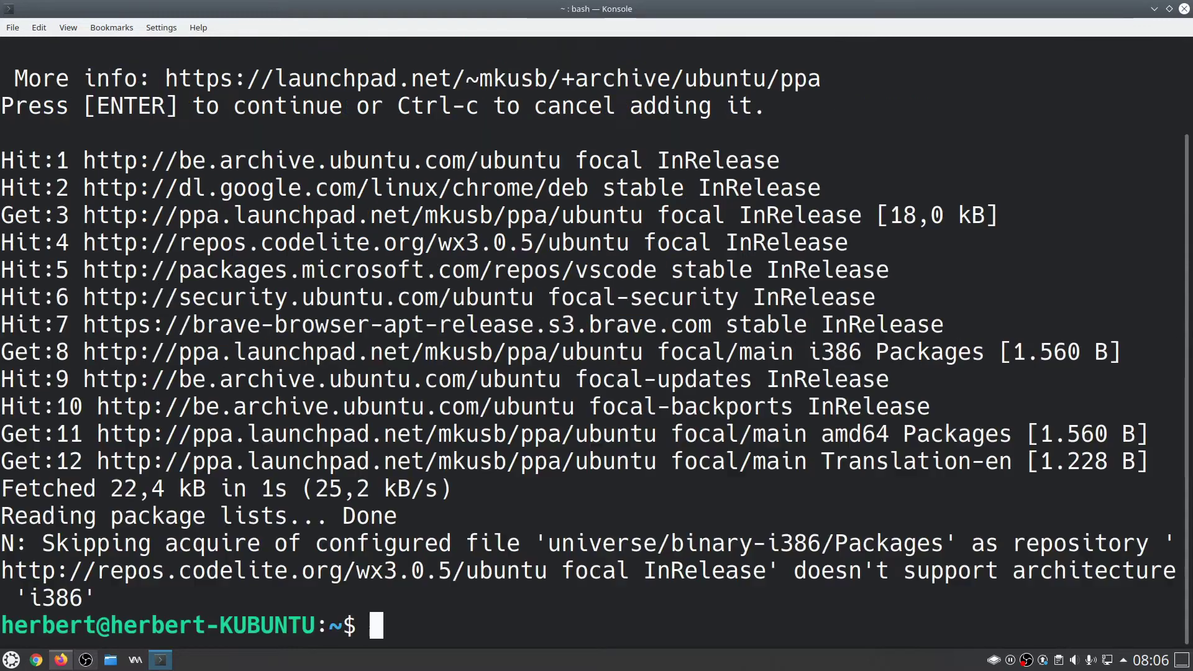
Run sudo apt update, then install mkusb, mkusb-nox and usb-pack-efi with --install-recommends, accepting the prompt.
type("sud")
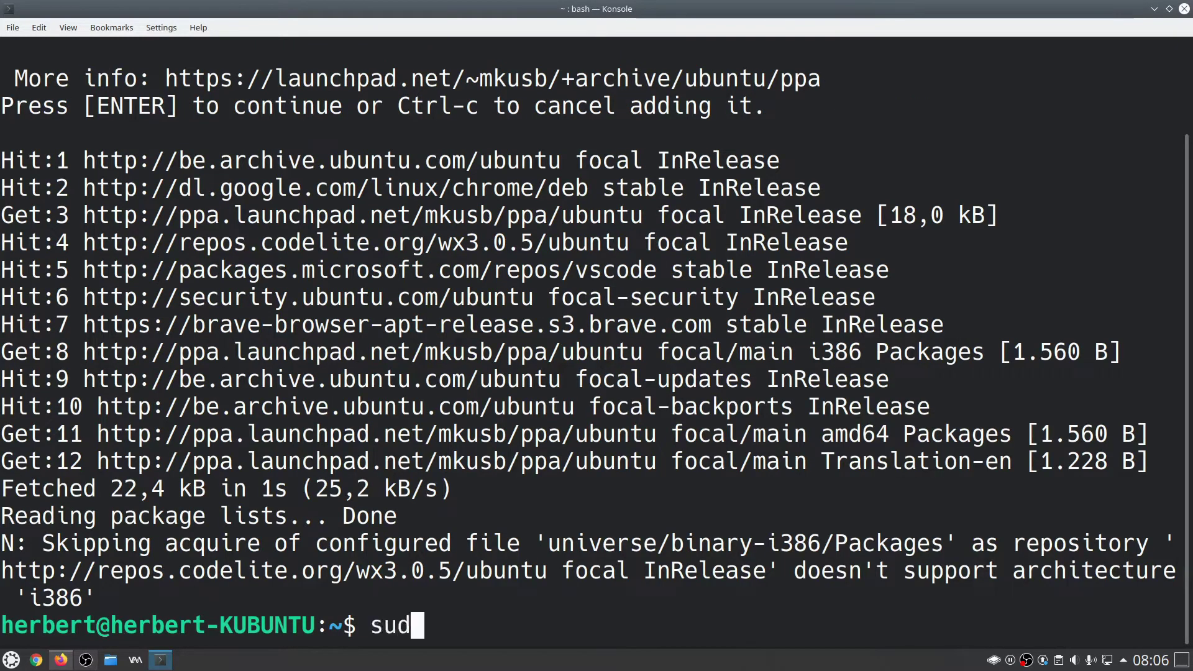
type("o apt update")
key("Return")
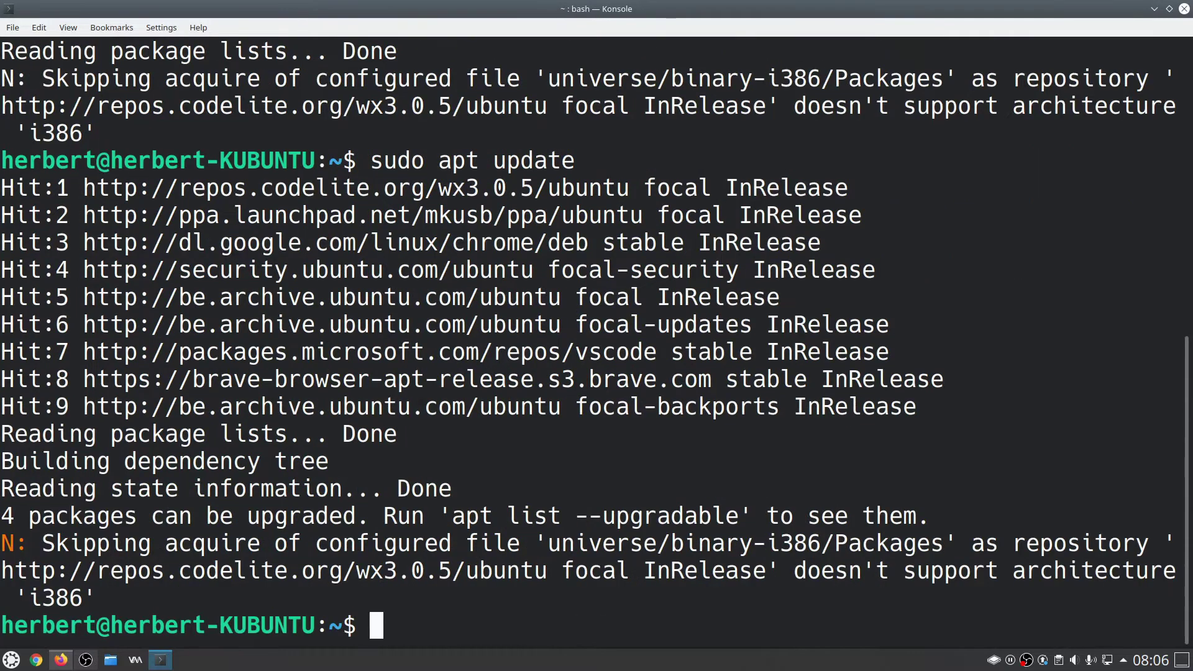
type("sudo ap")
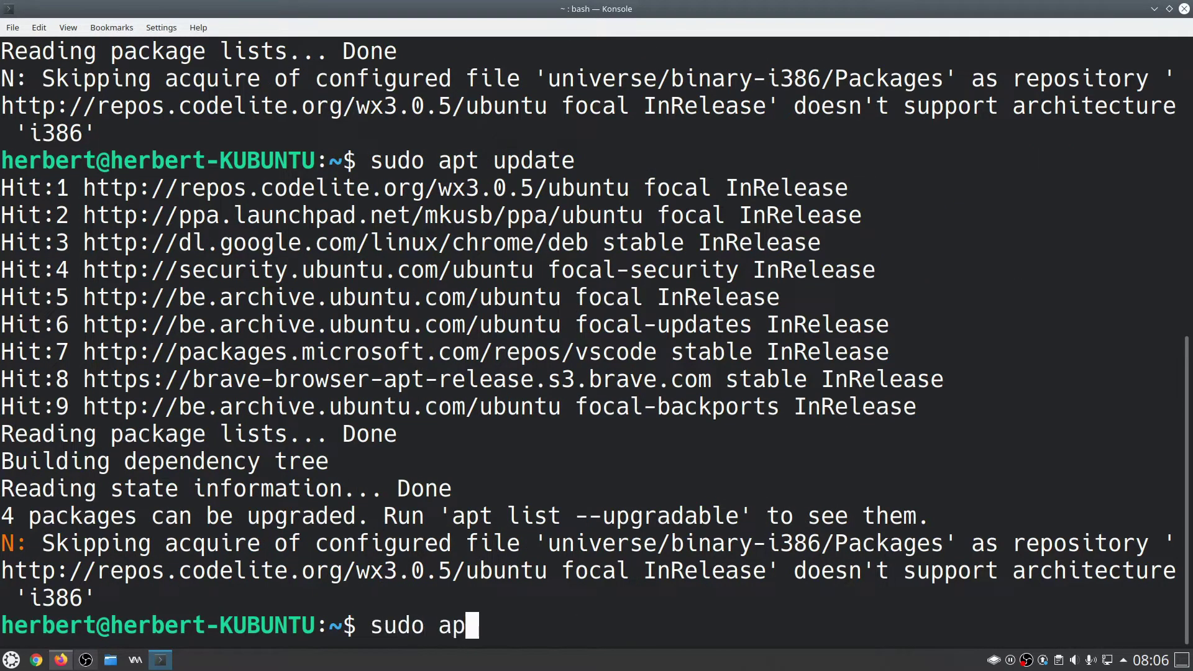
type("t install ")
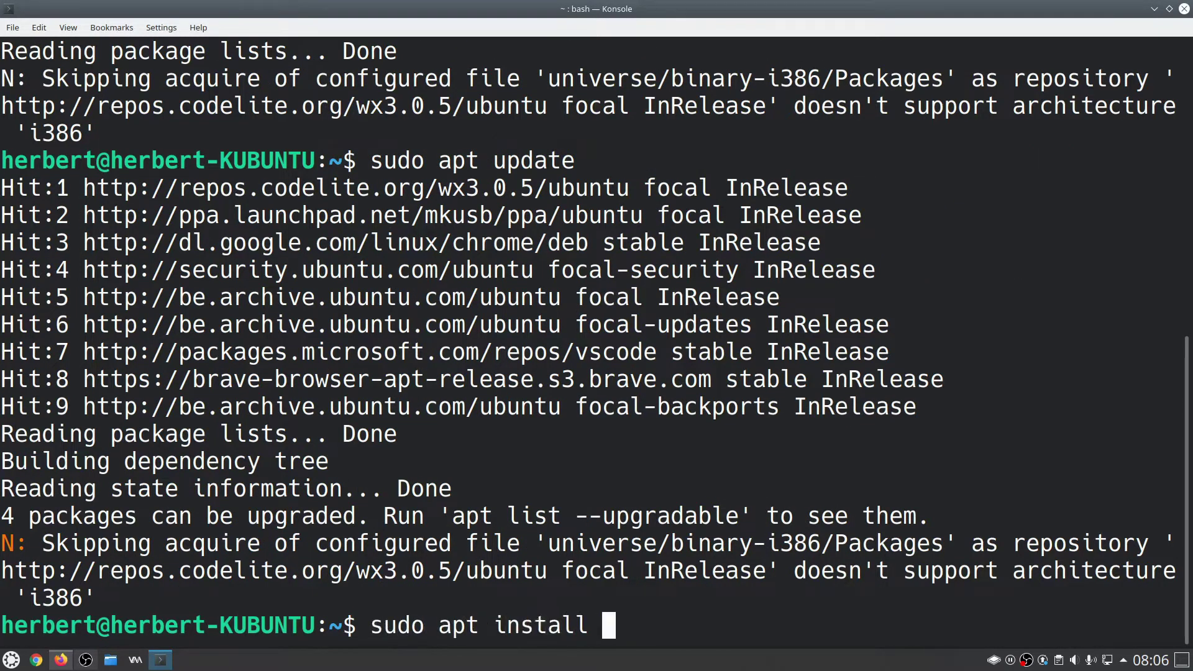
type("--install")
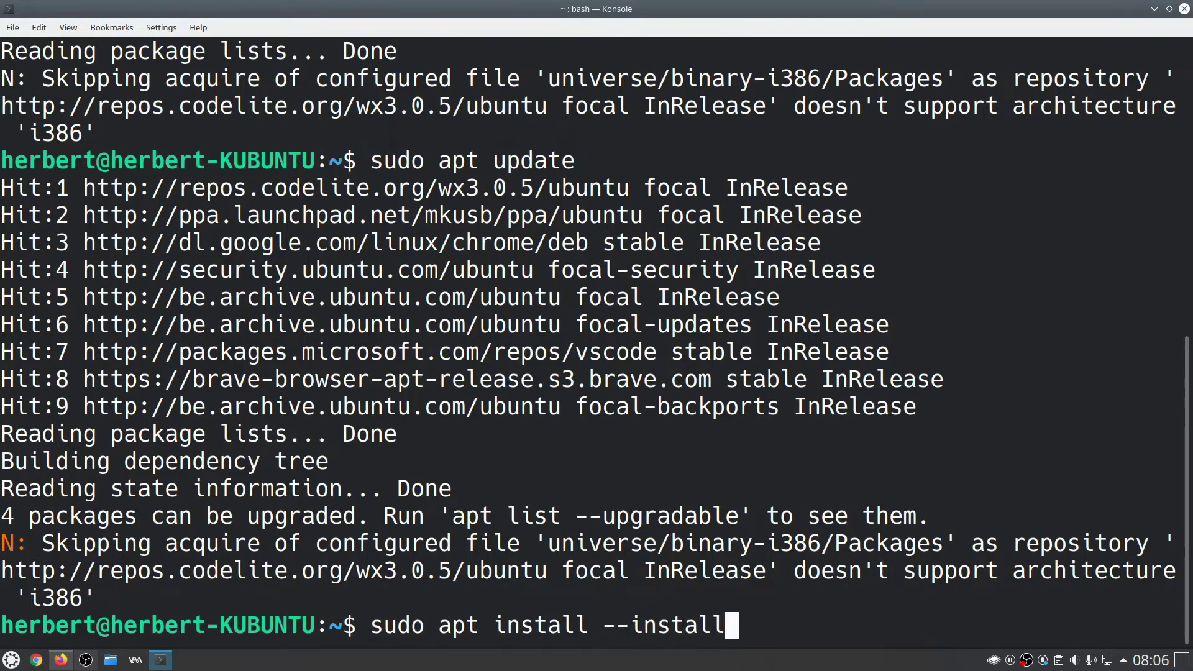
type("-reco")
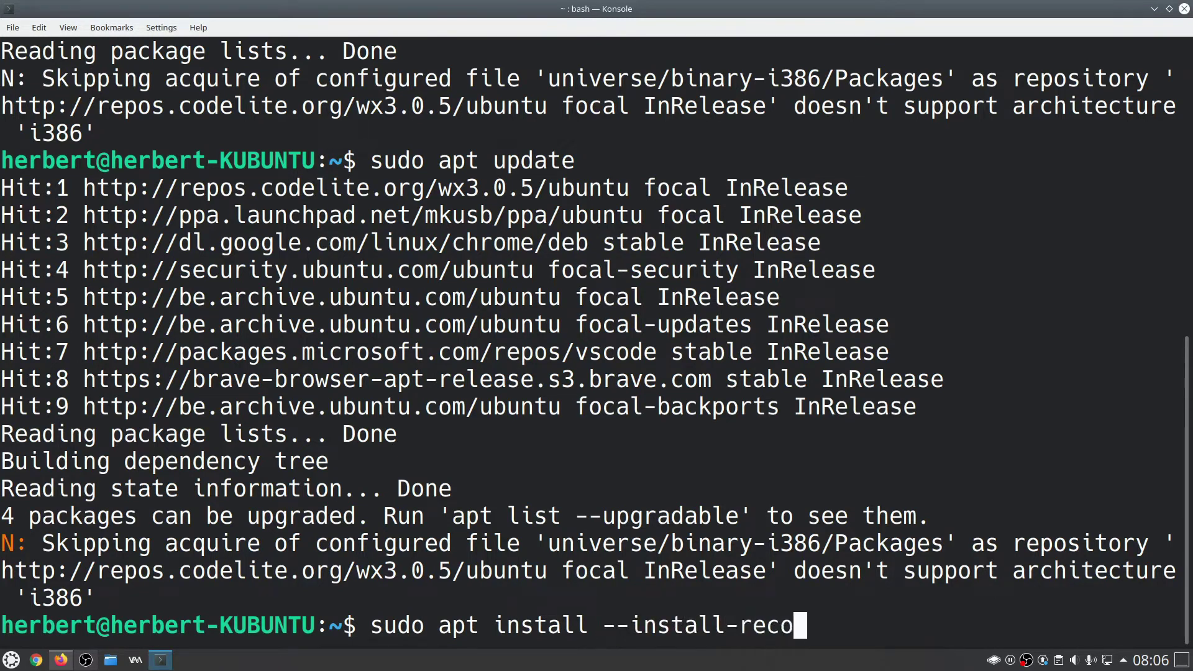
type("mmends")
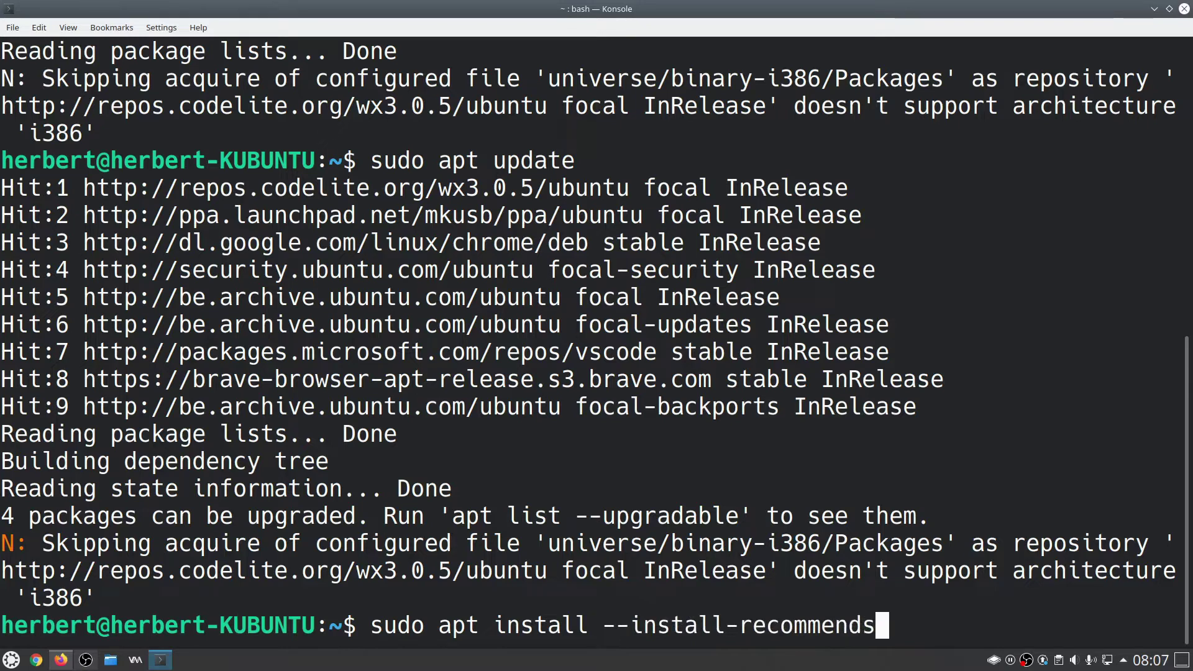
type(" mkusb ")
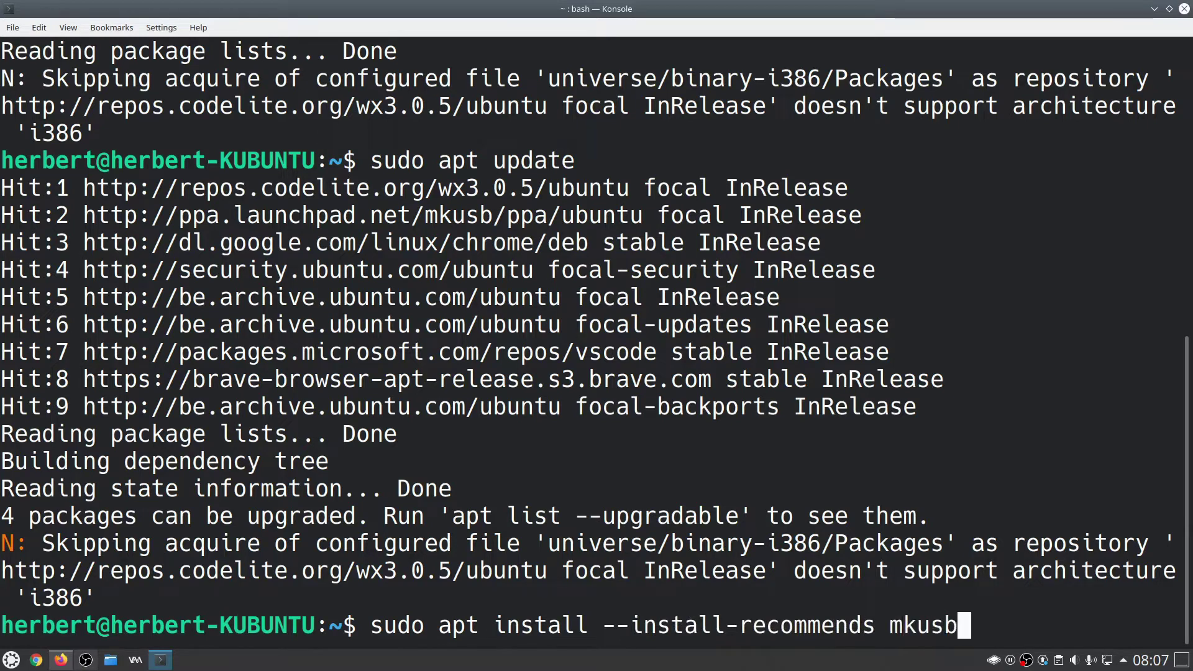
type("mkus")
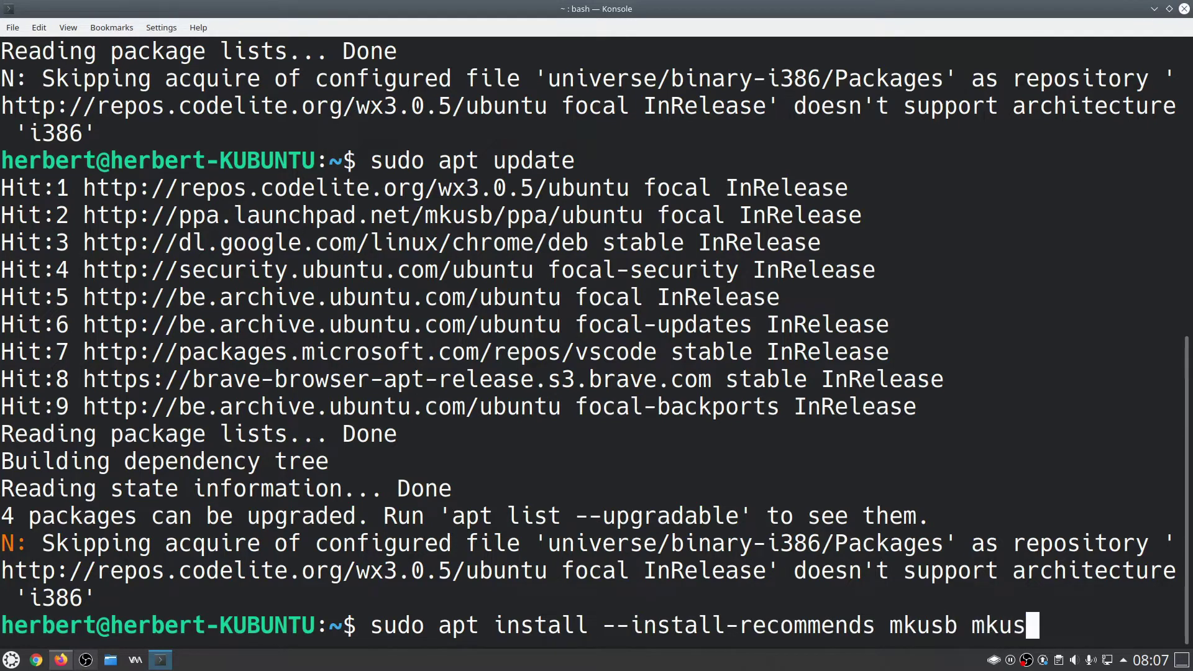
type("b-")
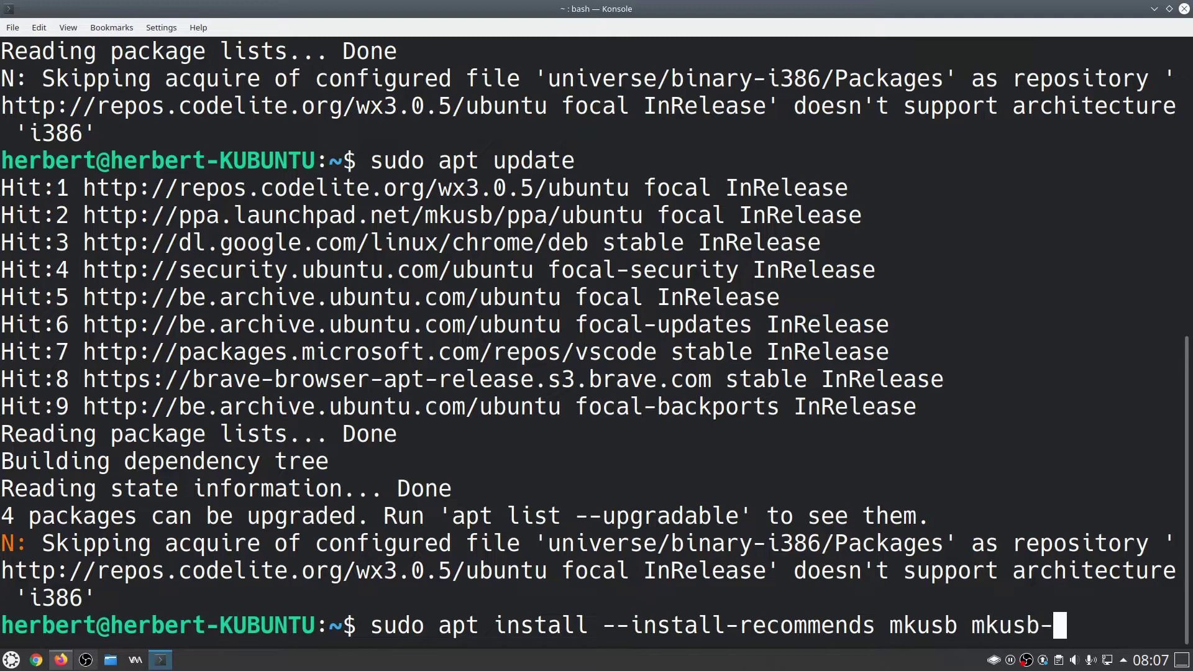
type("nox")
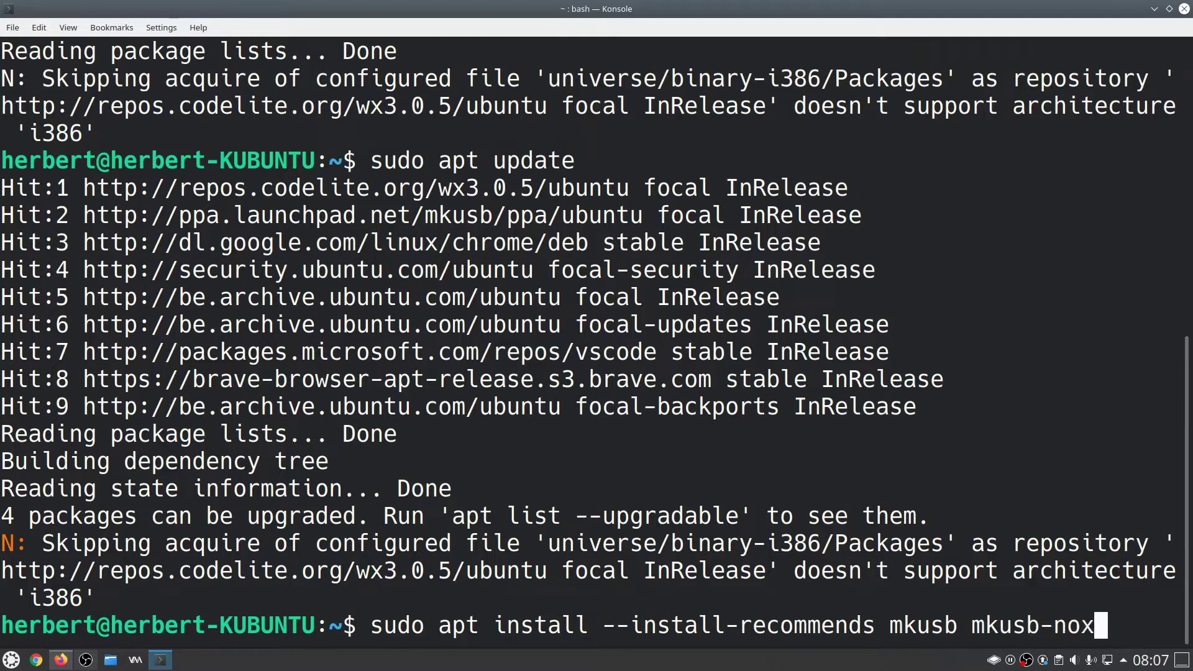
type(" usb")
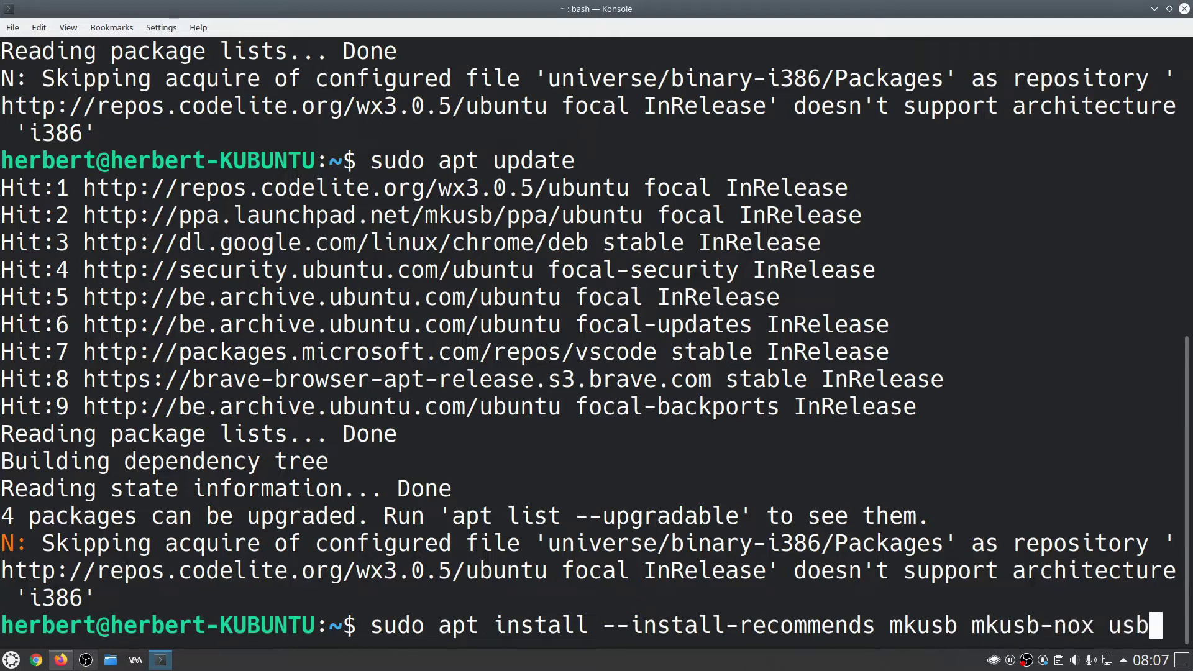
type("-pack")
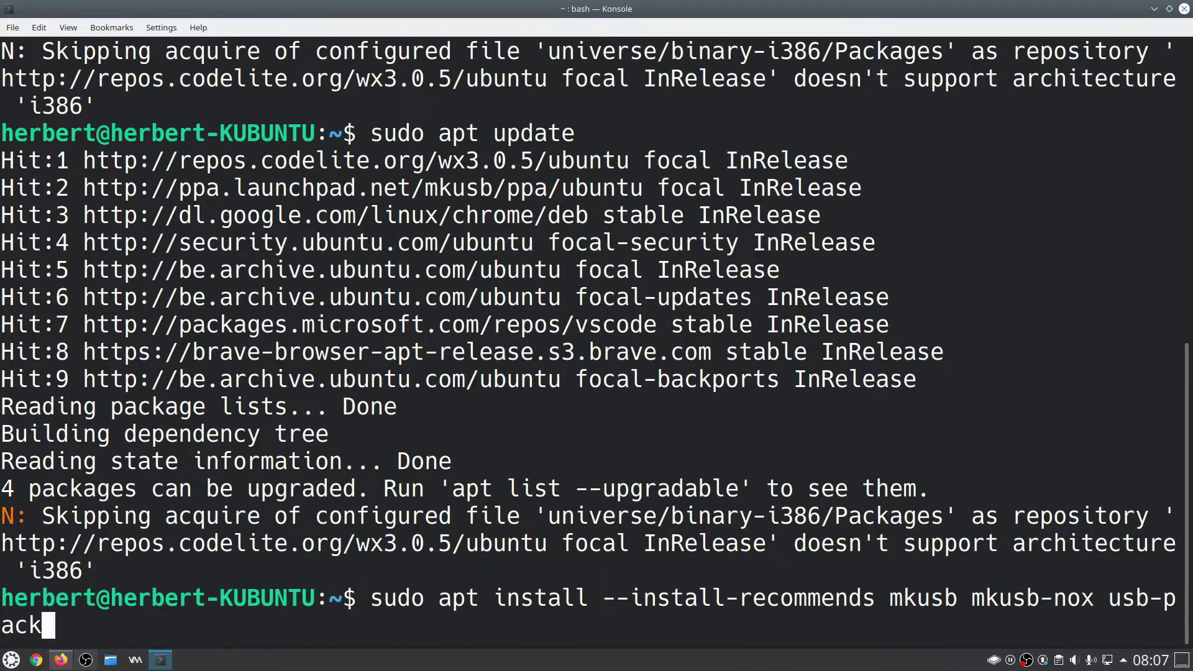
type("-efi")
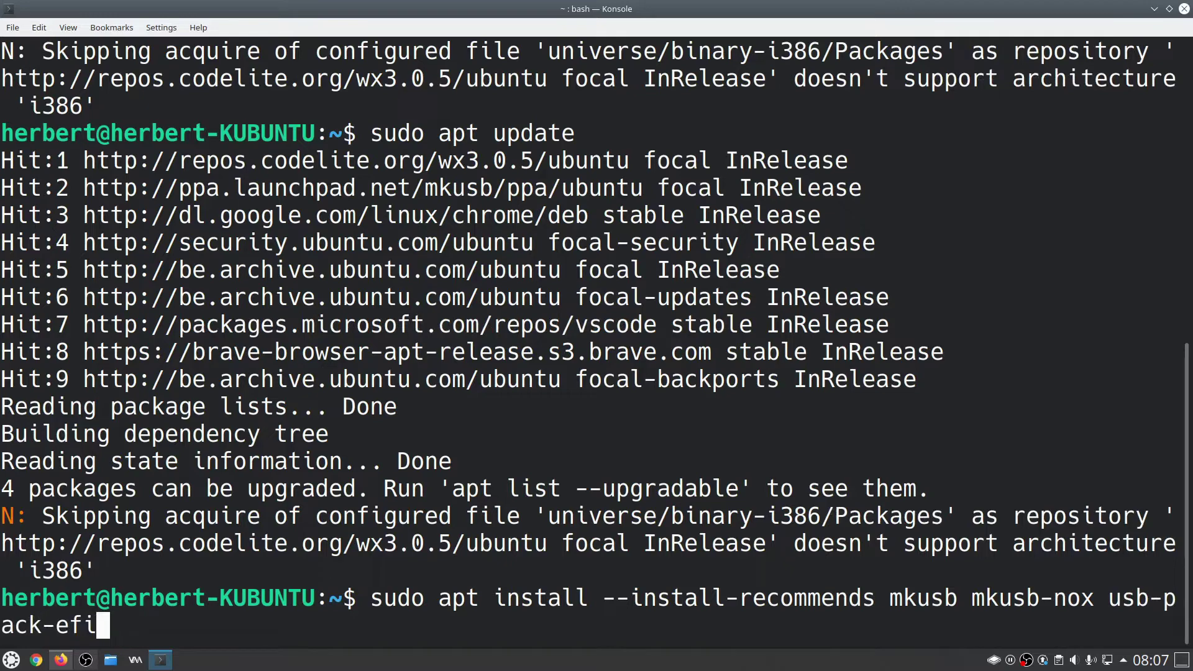
key("Return")
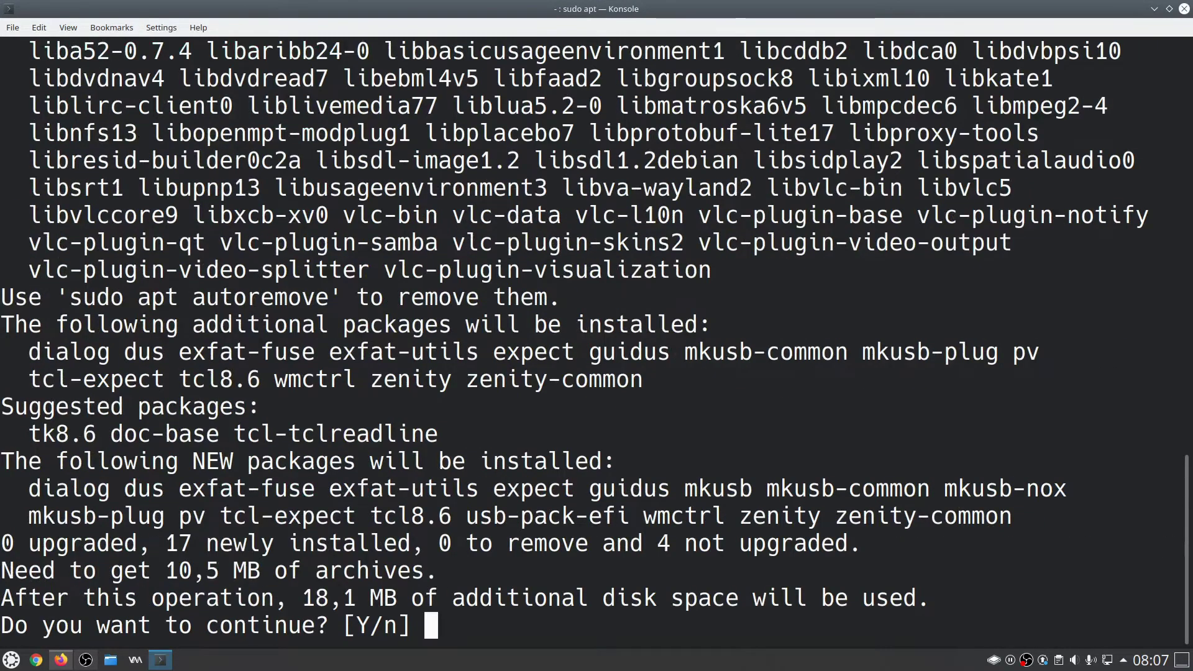
key("Return")
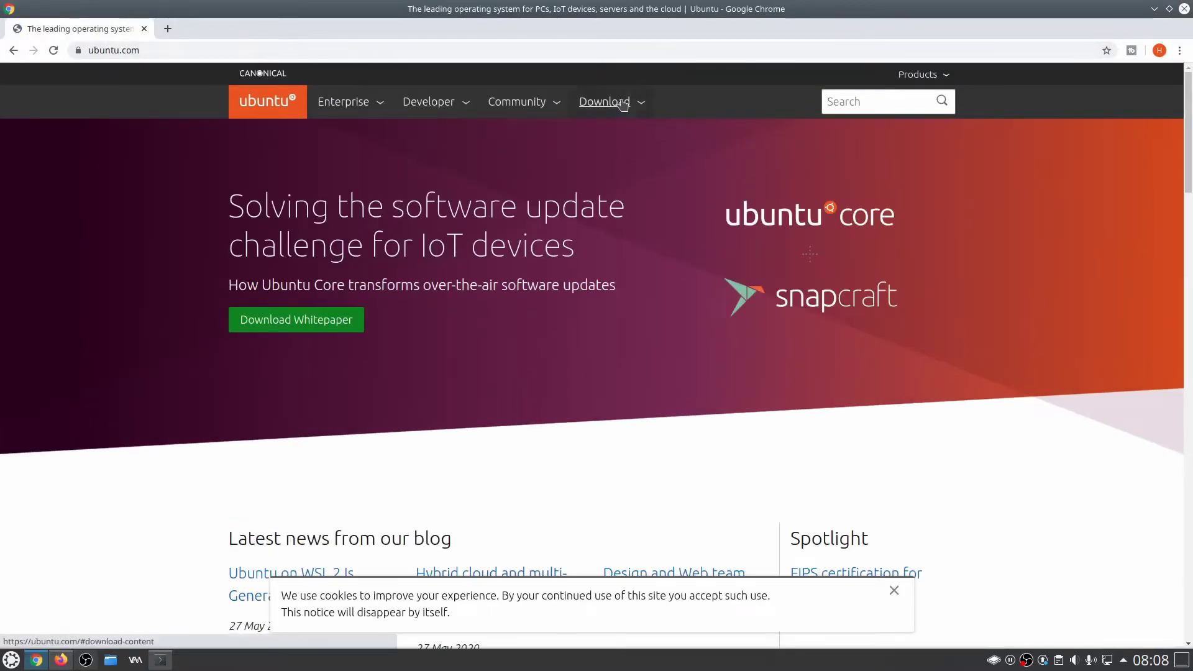
Download the Ubuntu Desktop 20.04 LTS ISO from the ubuntu.com Download menu.
left_click(606, 103)
left_click(262, 256)
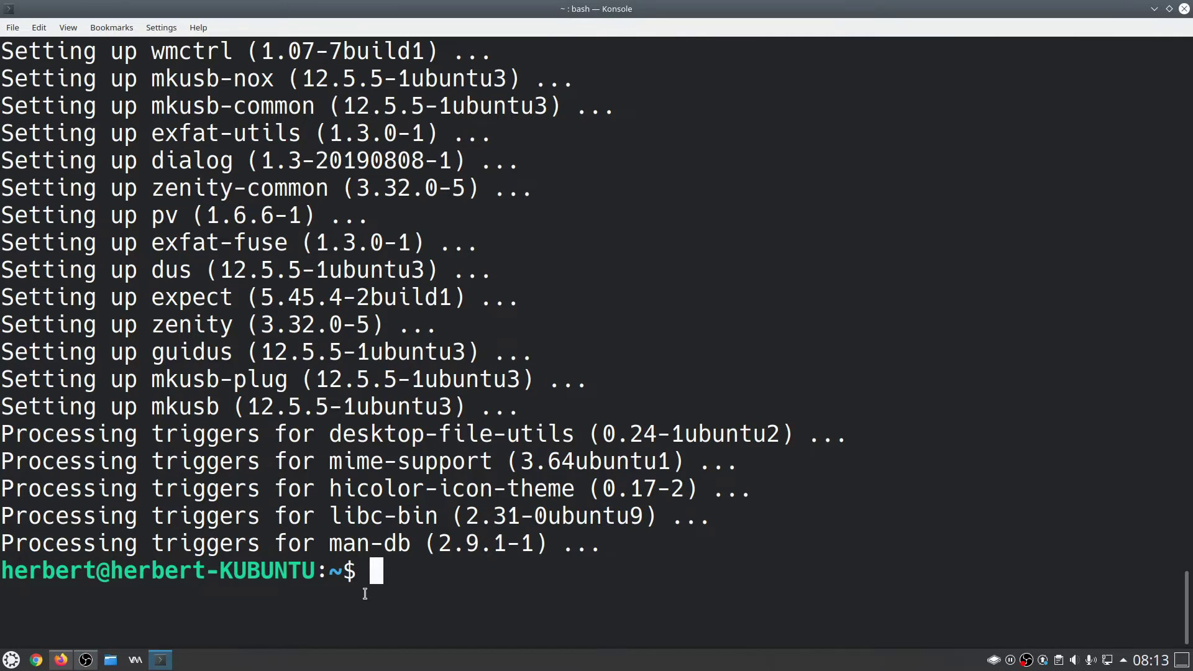
Run sudo fdisk -l in Konsole to list all disks.
left_click(717, 591)
type("fdik")
key("BackSpace")
type("sk -l")
key("BackSpace")
key("BackSpace")
type("-l")
key("Home")
type("sudo")
key("Return")
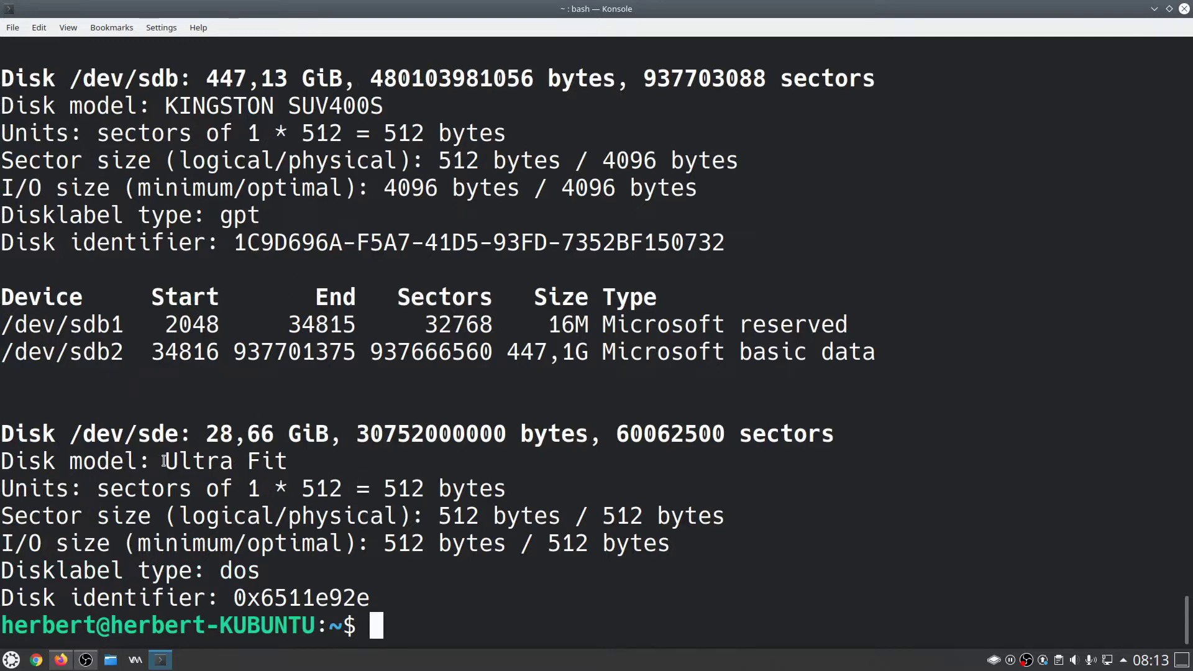
Highlight the Ultra Fit model, its 28,66 GiB size and the /dev/sde device name in the output.
left_click_drag(164, 461, 283, 463)
left_click(304, 463)
left_click_drag(207, 433, 351, 434)
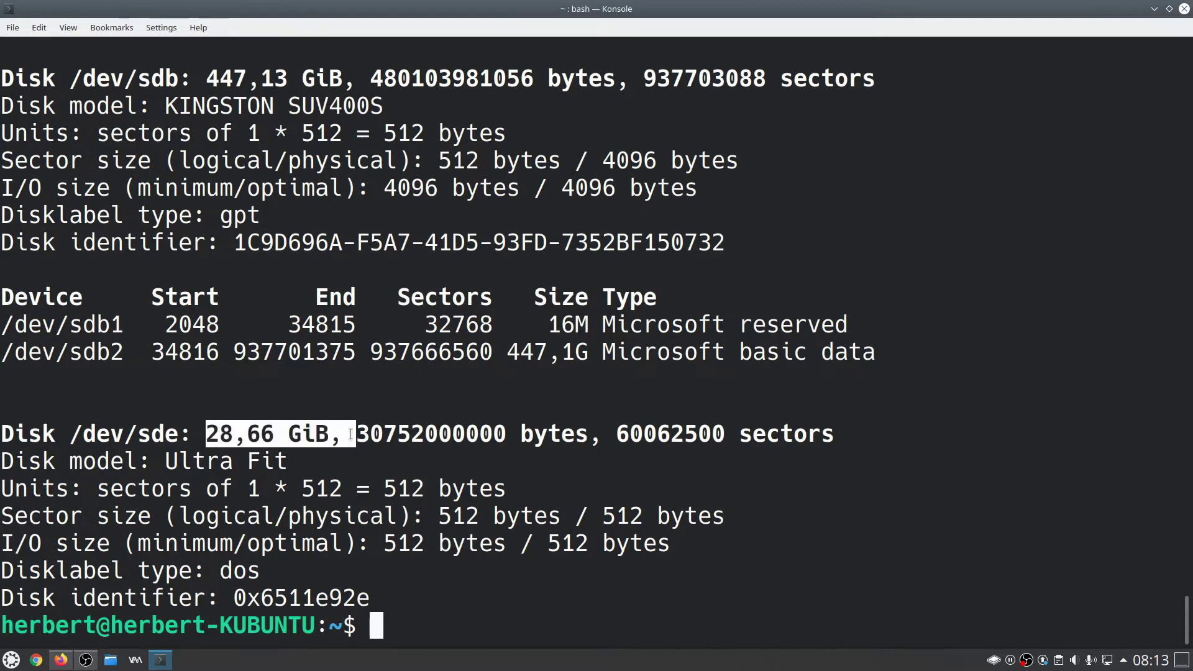
left_click(431, 622)
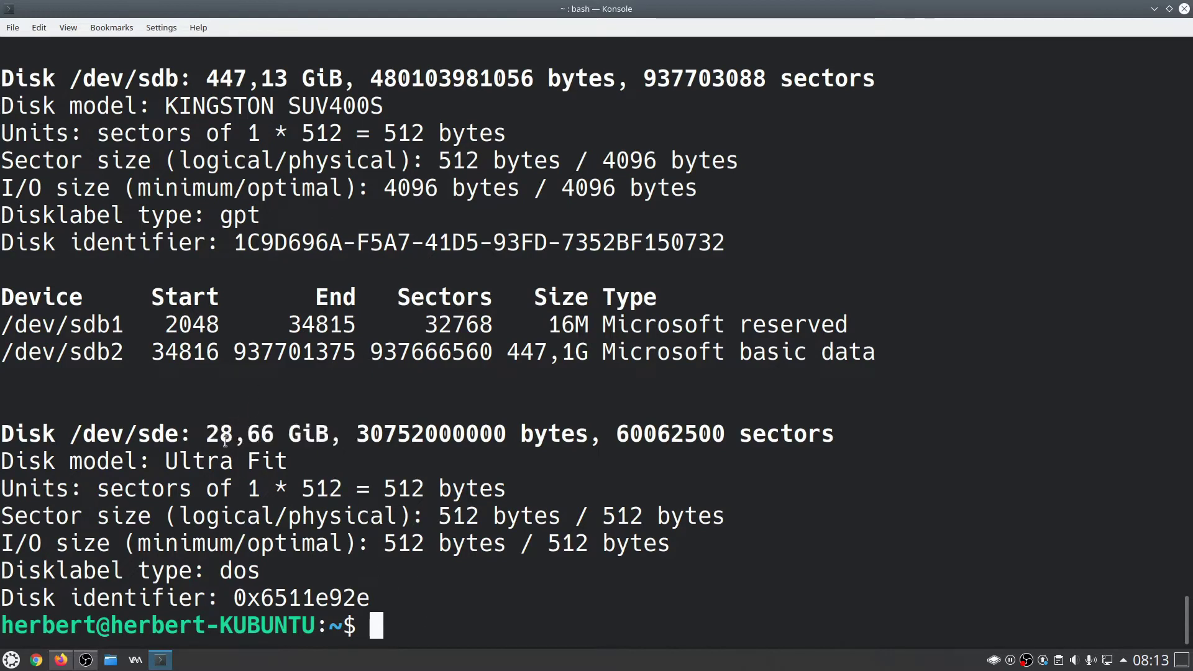
left_click_drag(224, 440, 319, 434)
left_click(509, 634)
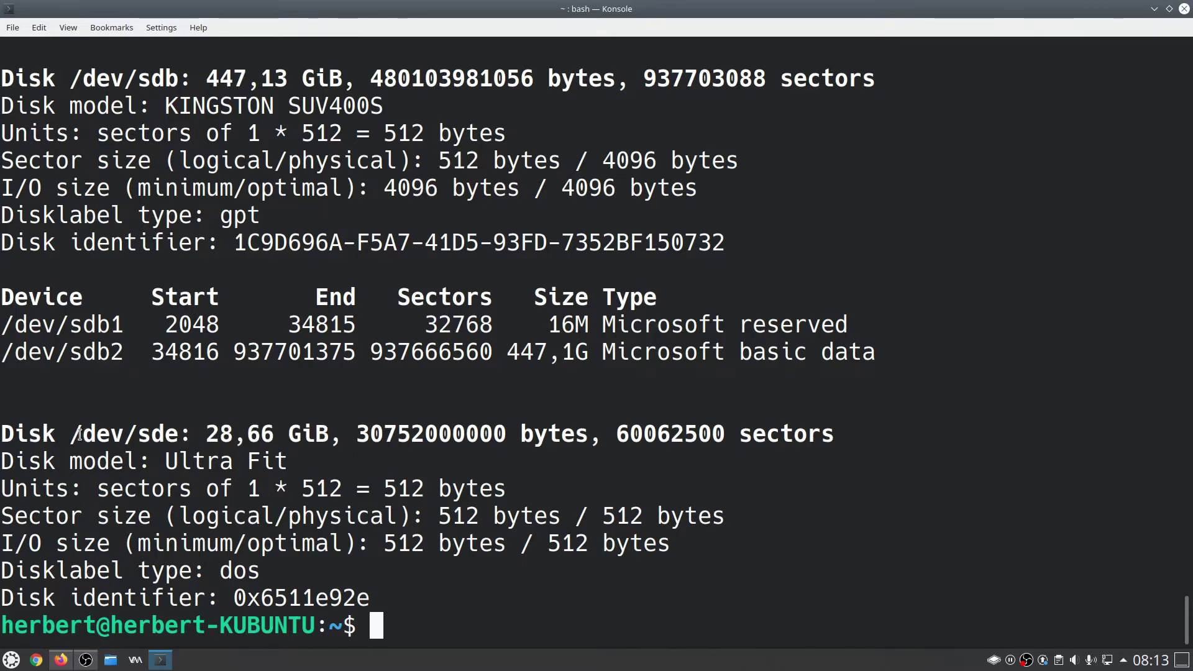
left_click_drag(81, 435, 179, 438)
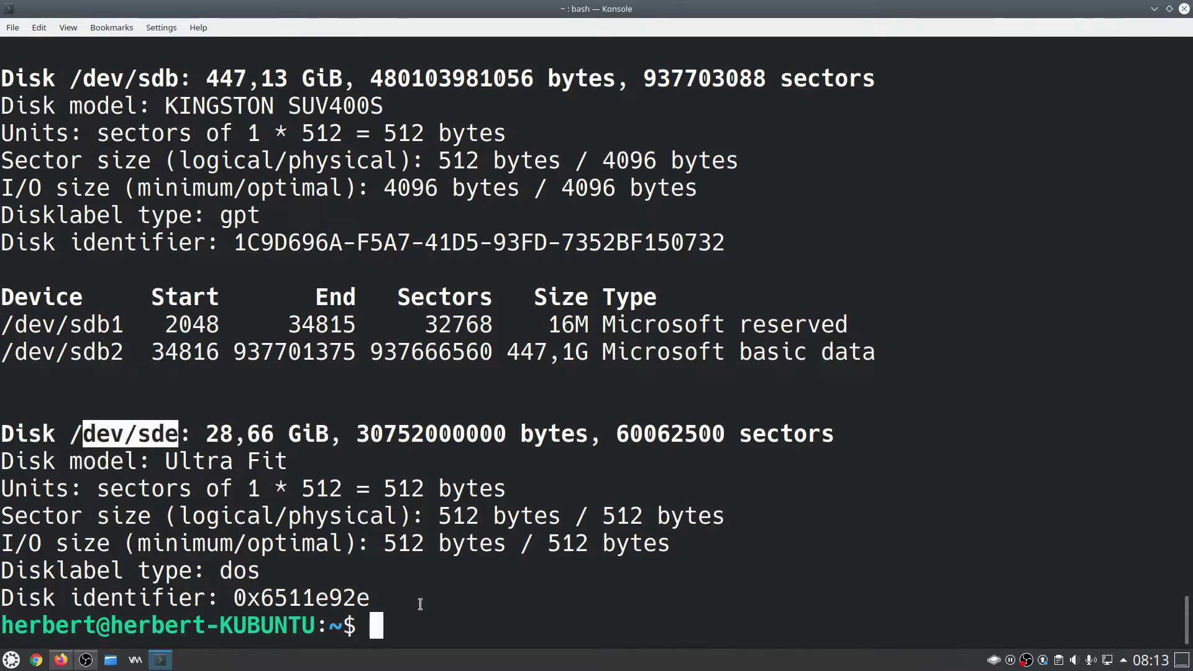
left_click(410, 632)
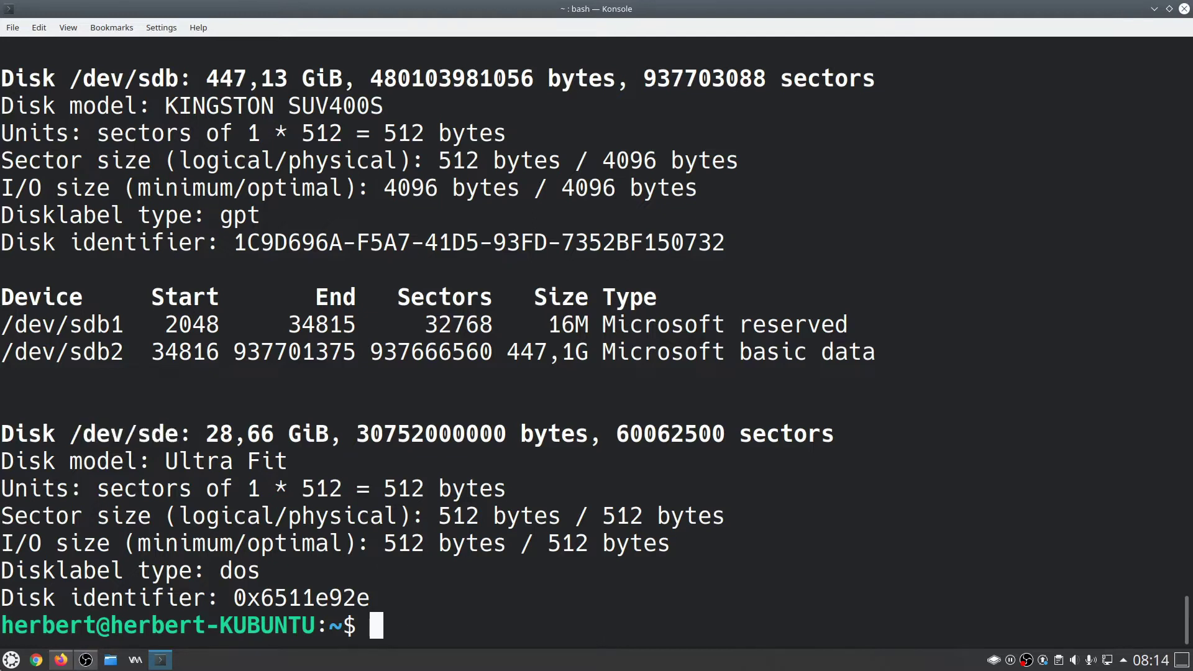
Launch mkusb from the application search, choose the dus version and authenticate with the sudo password.
left_click(11, 661)
type("mkusb")
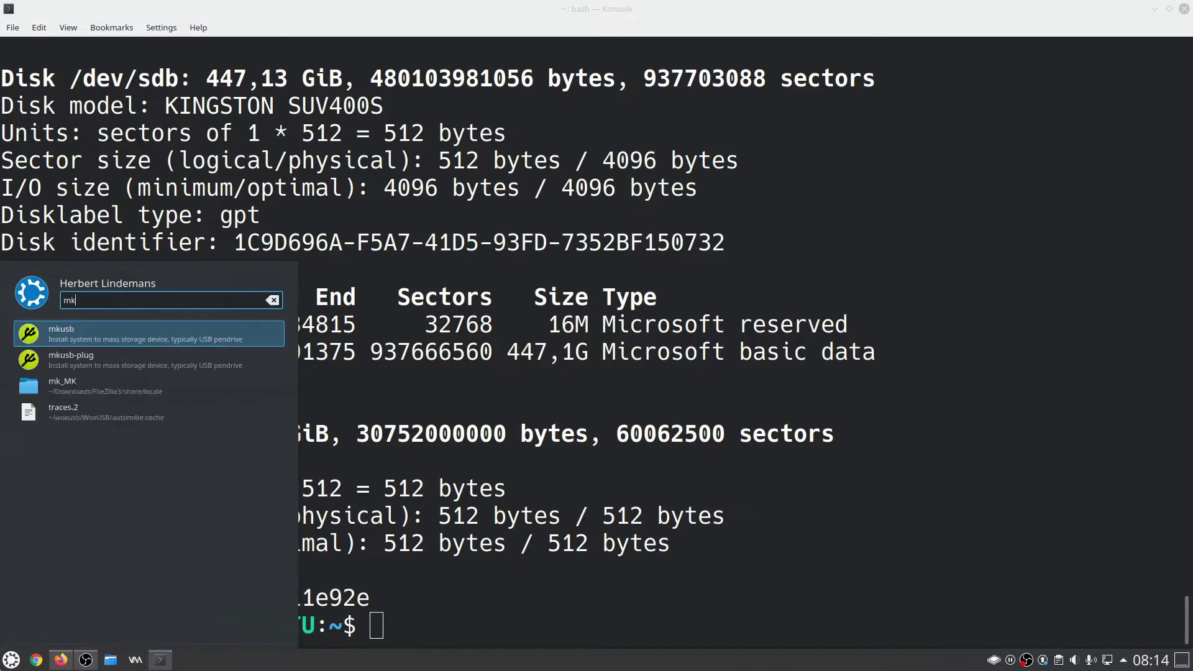
left_click(80, 334)
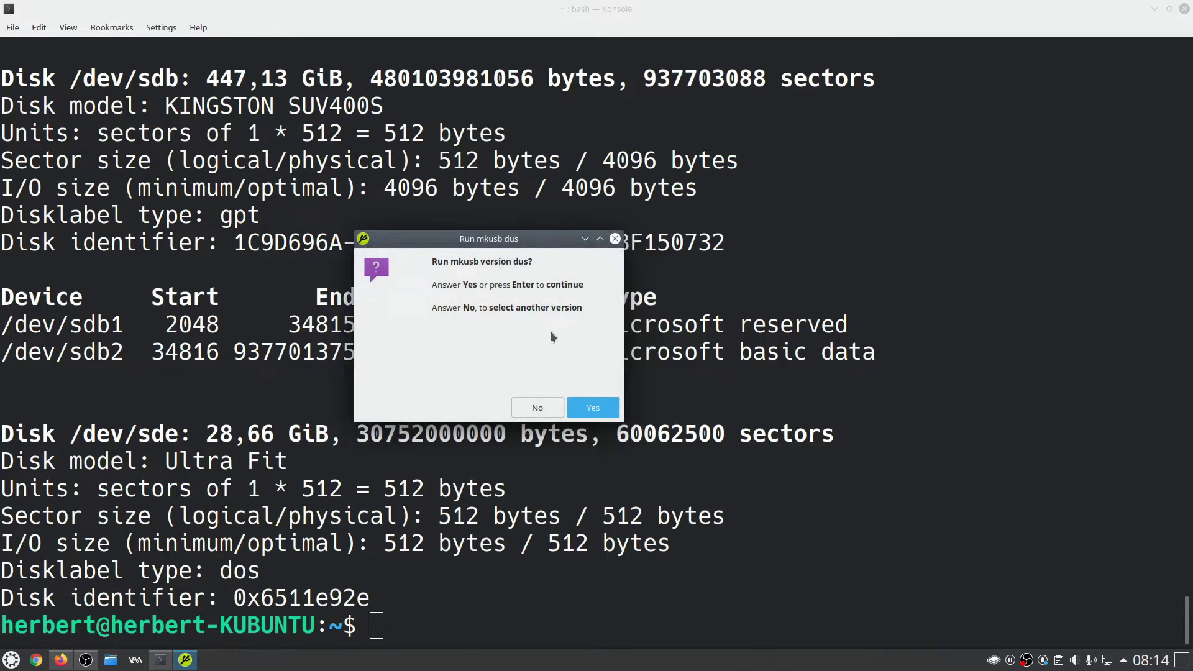
left_click(604, 413)
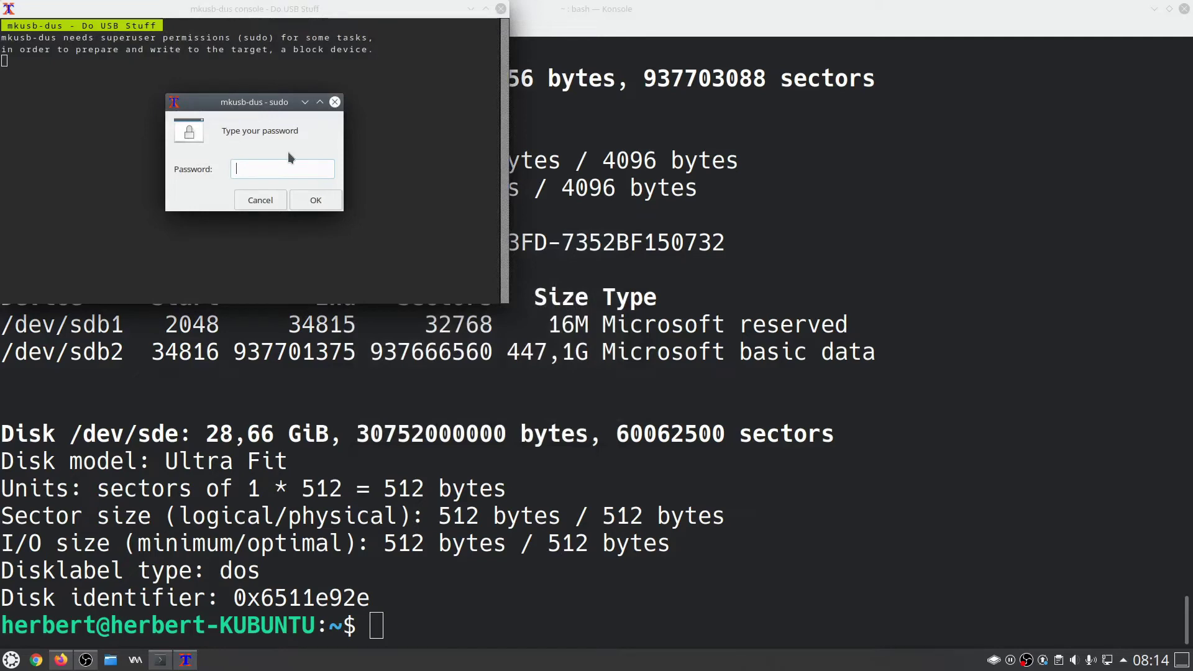
type("***")
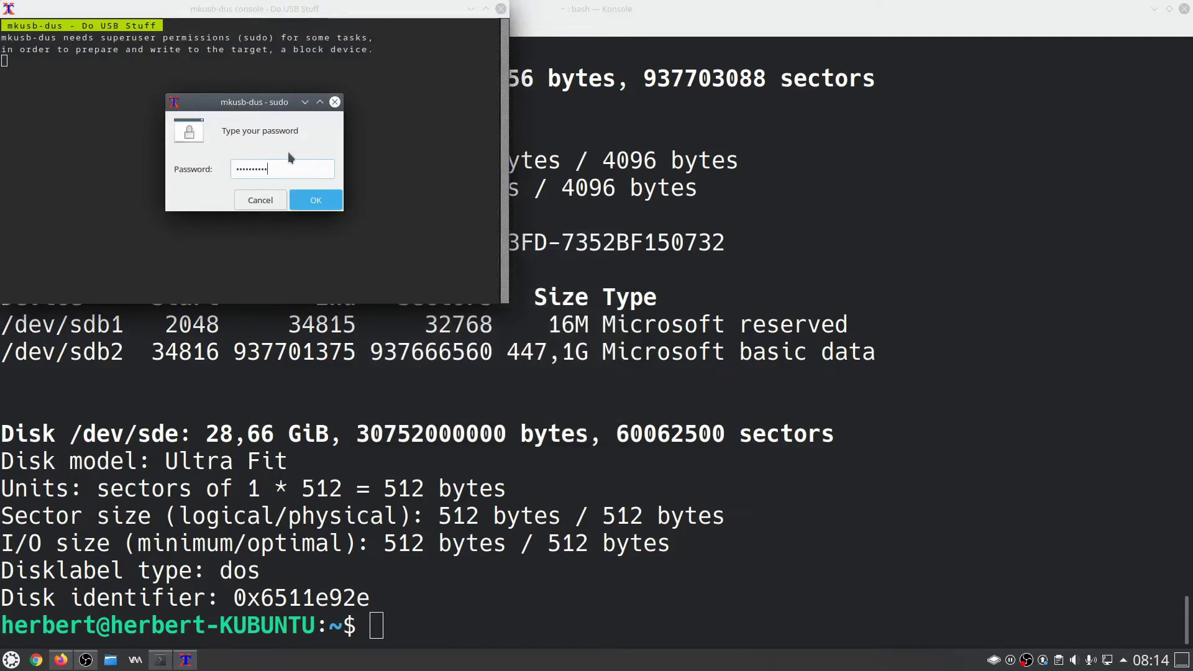
key("Return")
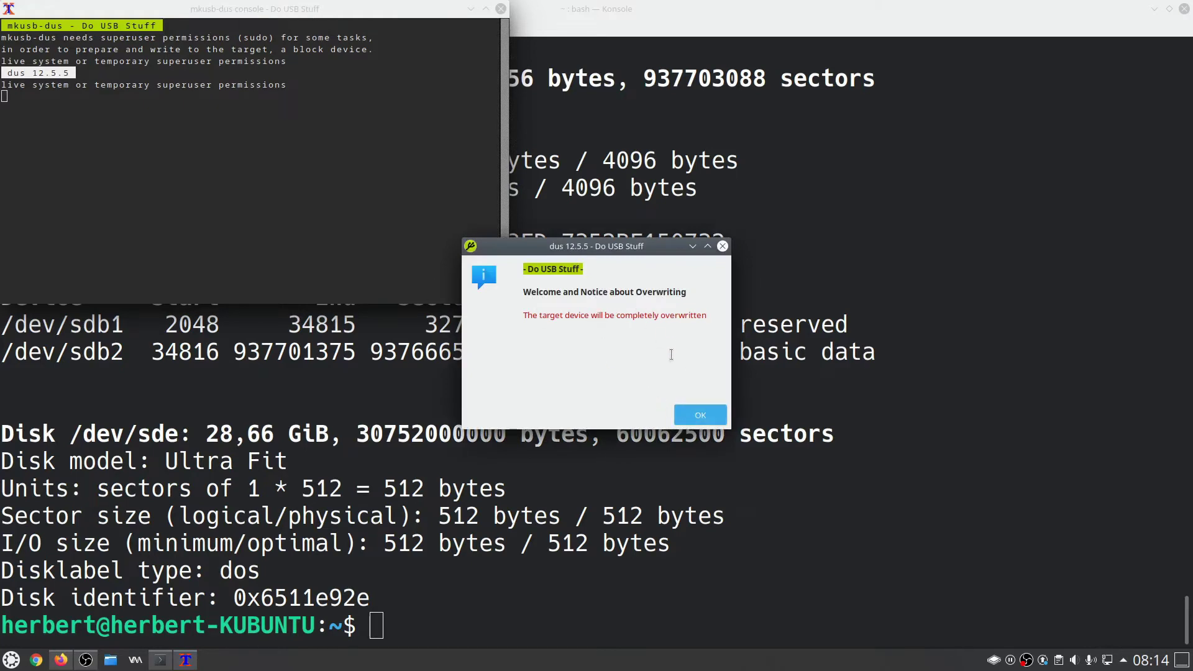
Choose Install, then Persistent live, using ubuntu-20.04-desktop-amd64.iso from Downloads as the source.
left_click(700, 416)
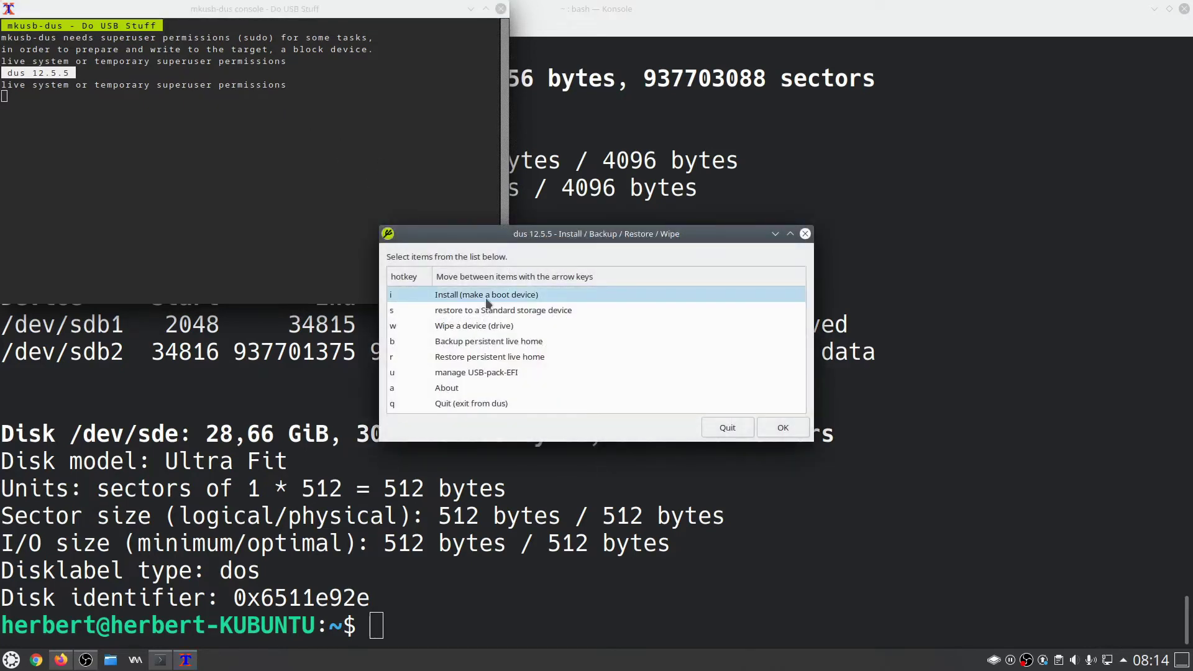
left_click(801, 431)
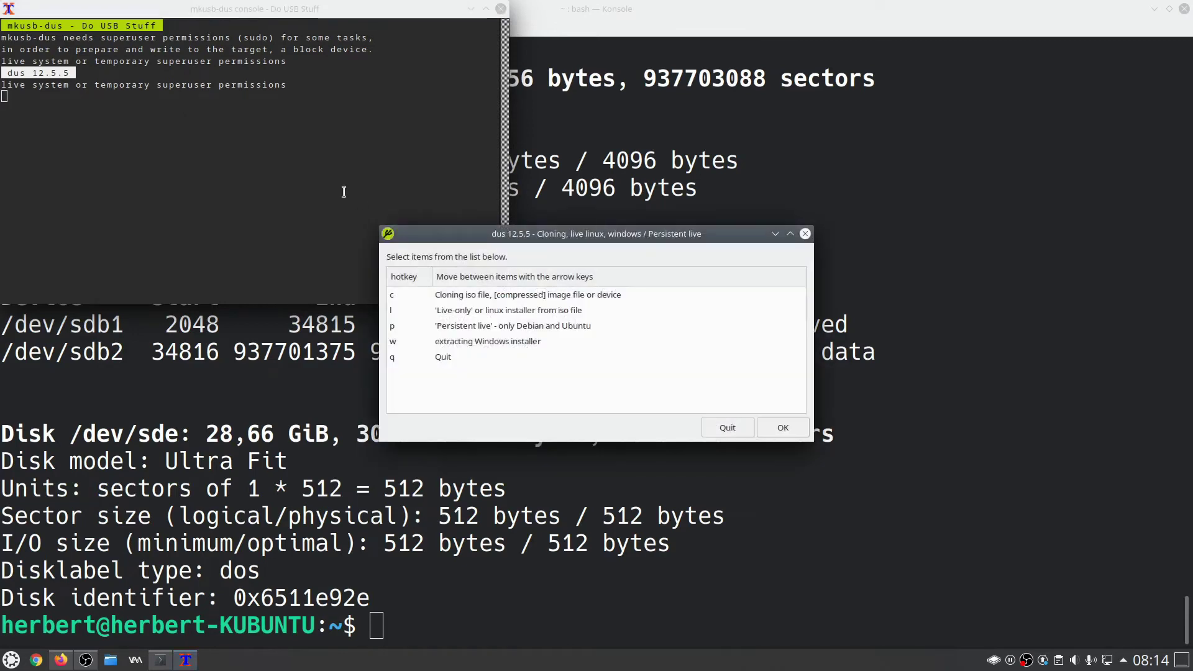
left_click(480, 333)
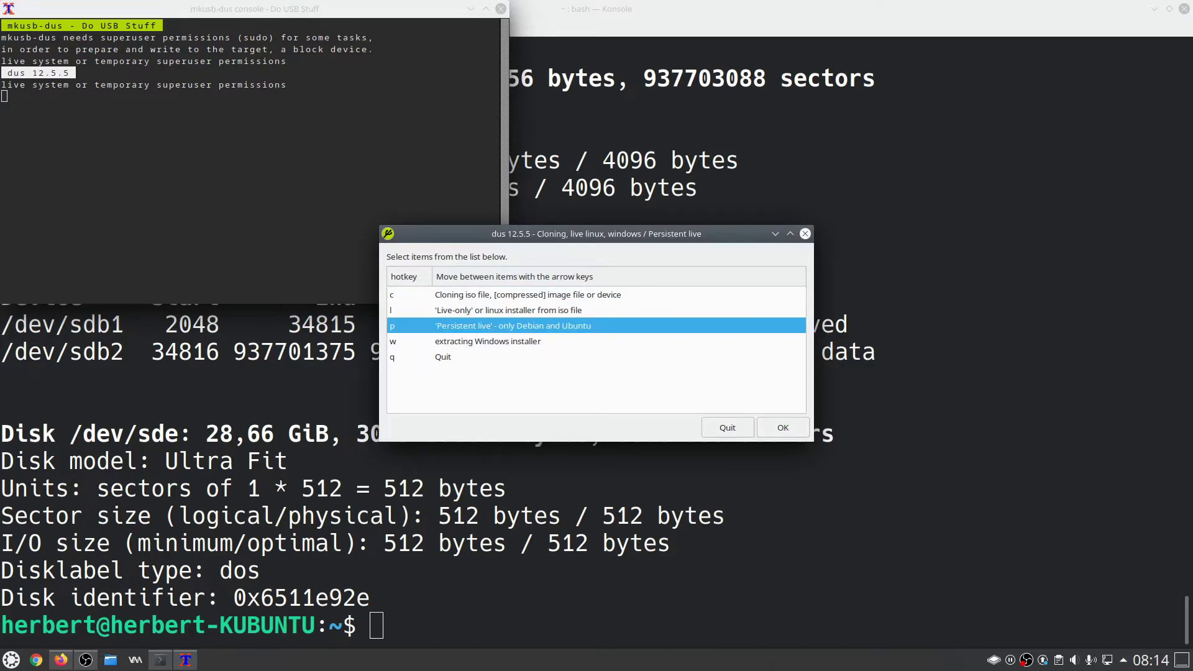
left_click(785, 428)
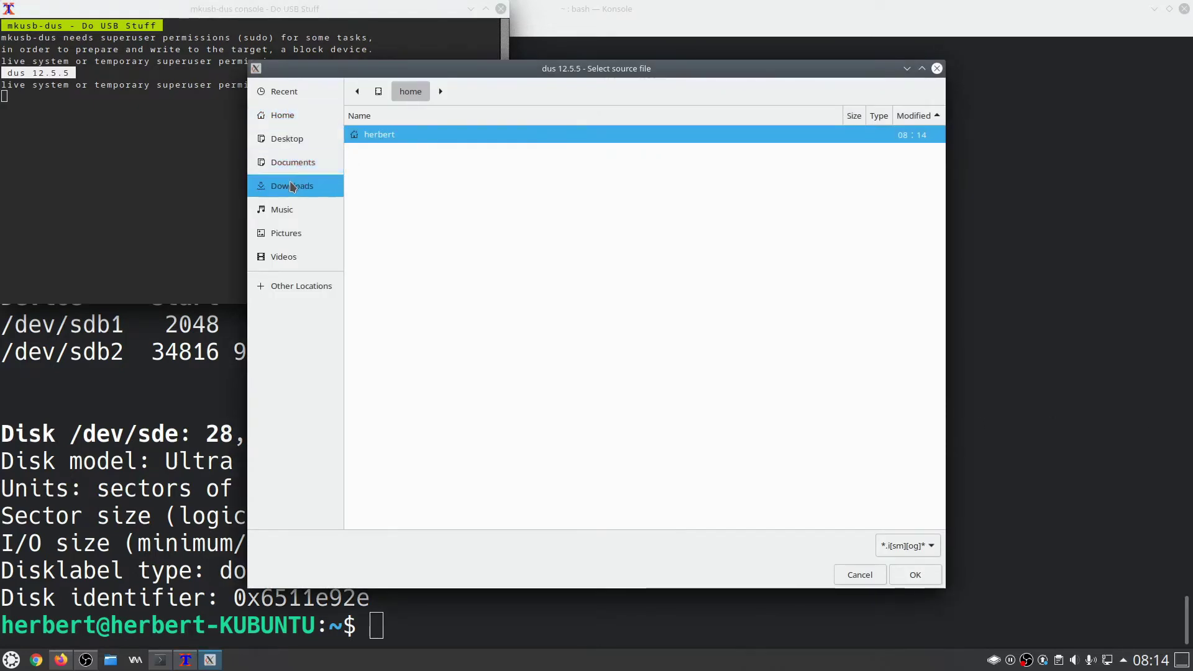
left_click(320, 186)
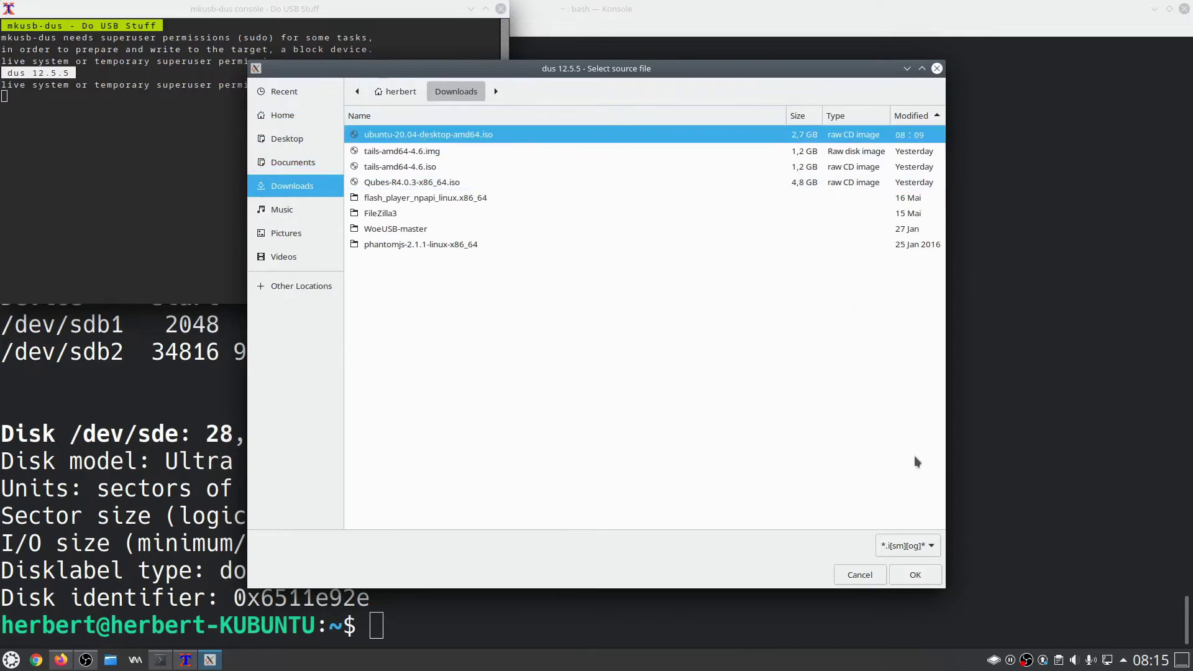
left_click(916, 575)
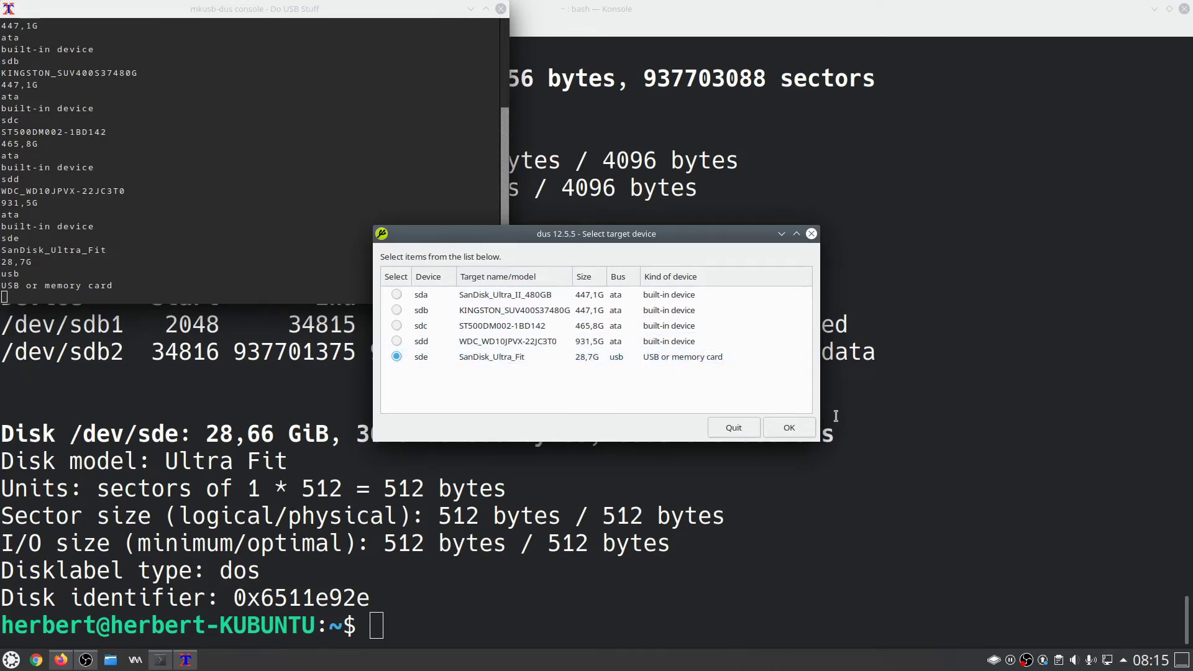
Target the sde Ultra Fit stick, tick upefi, and drag the persistence slider to 75 percent.
left_click(790, 428)
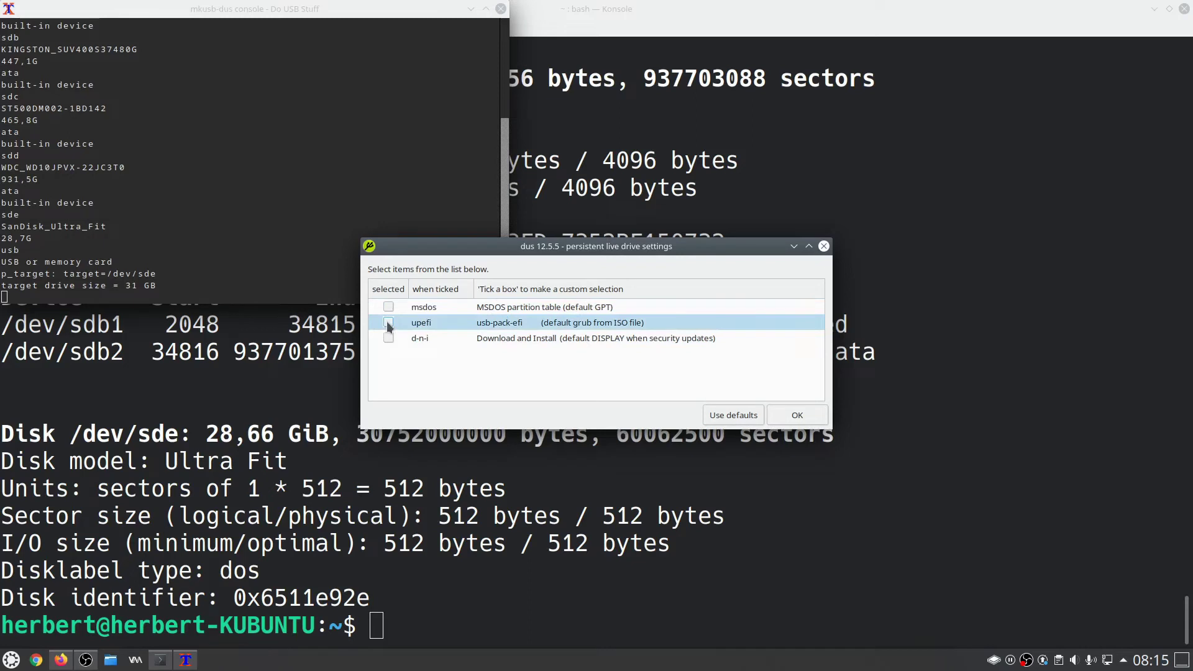
left_click(388, 323)
left_click(797, 415)
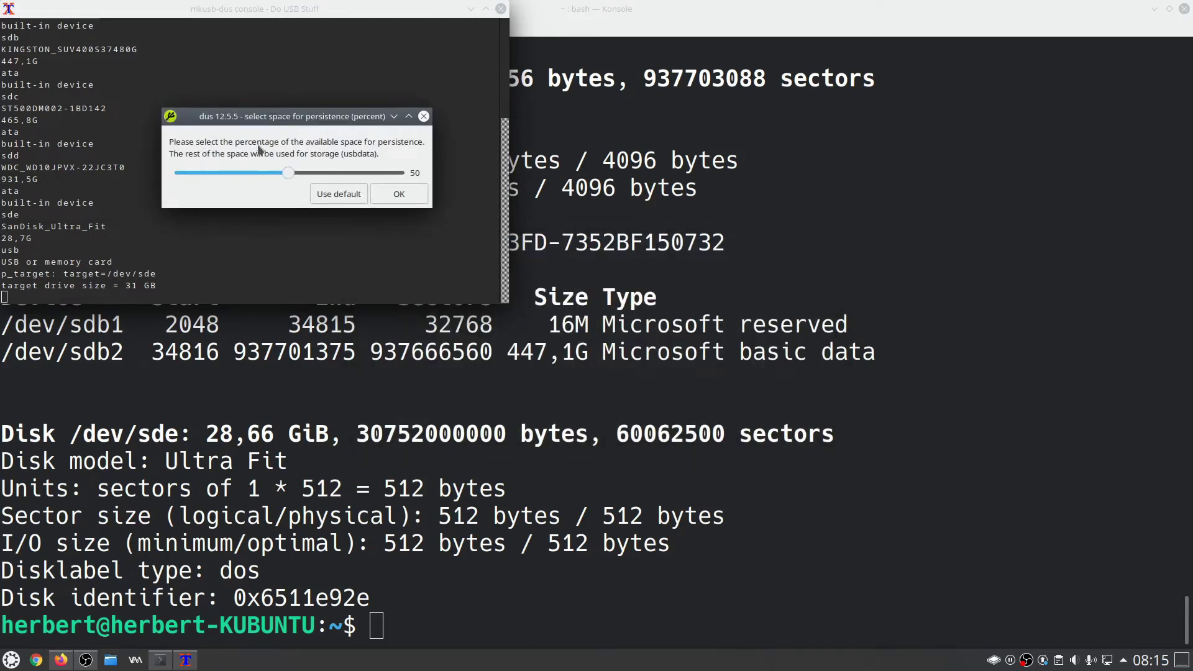
left_click(297, 173)
left_click_drag(298, 178, 346, 179)
Confirm 75 percent persistence, keep usb-pack-efi version 1, and choose Go at the Final checkpoint.
left_click(402, 194)
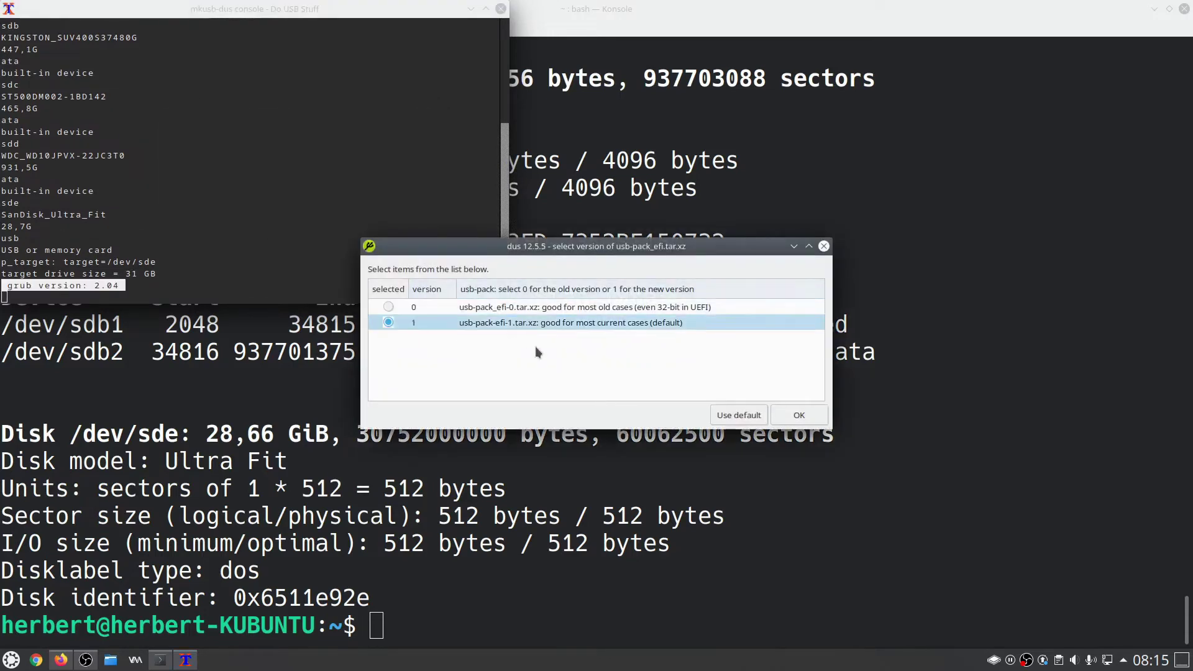
left_click(535, 325)
left_click(818, 416)
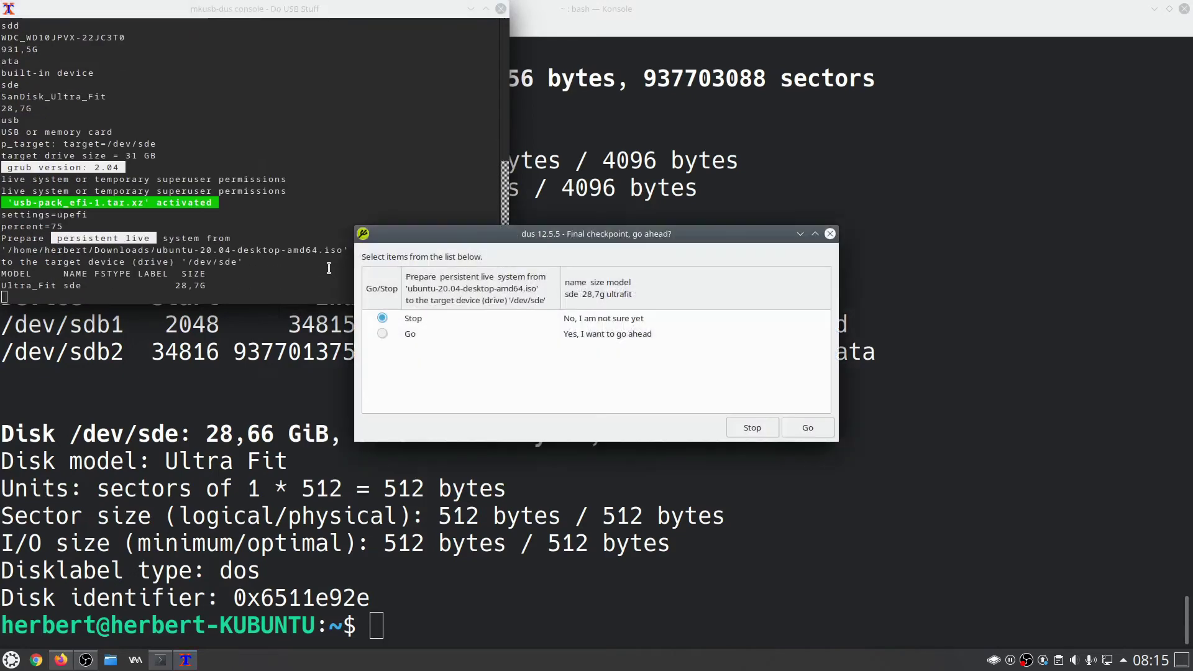
left_click(383, 333)
left_click(822, 434)
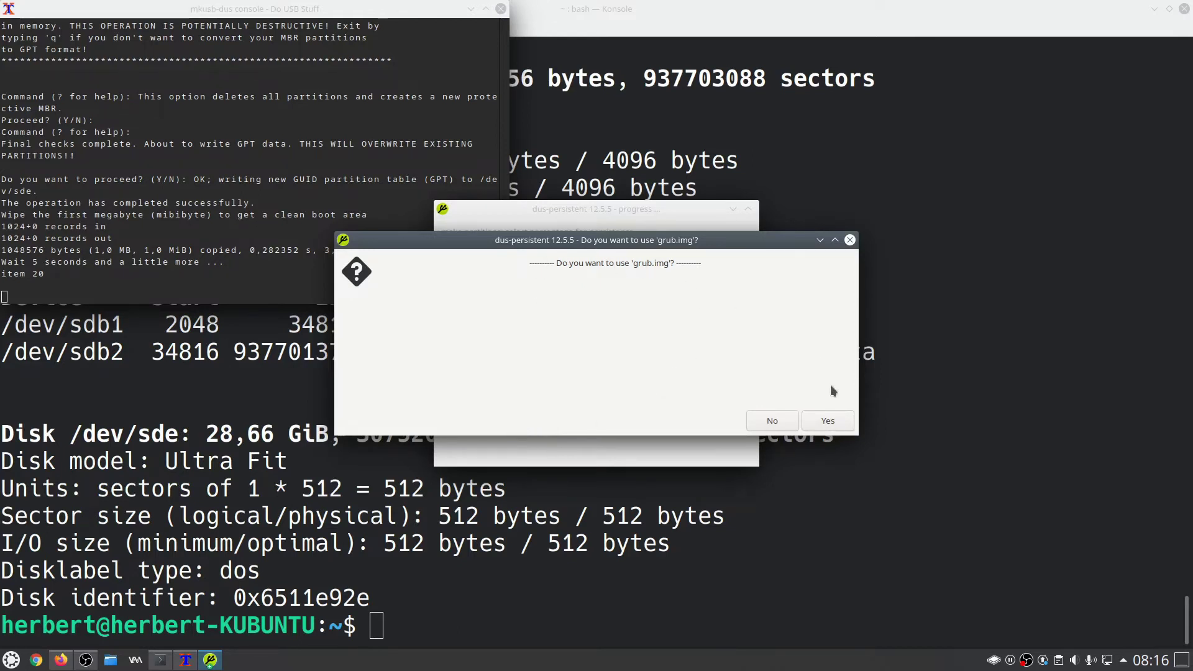
Accept grub.img, dismiss the Done message, and Quit both dus menus to exit mkusb.
left_click(823, 421)
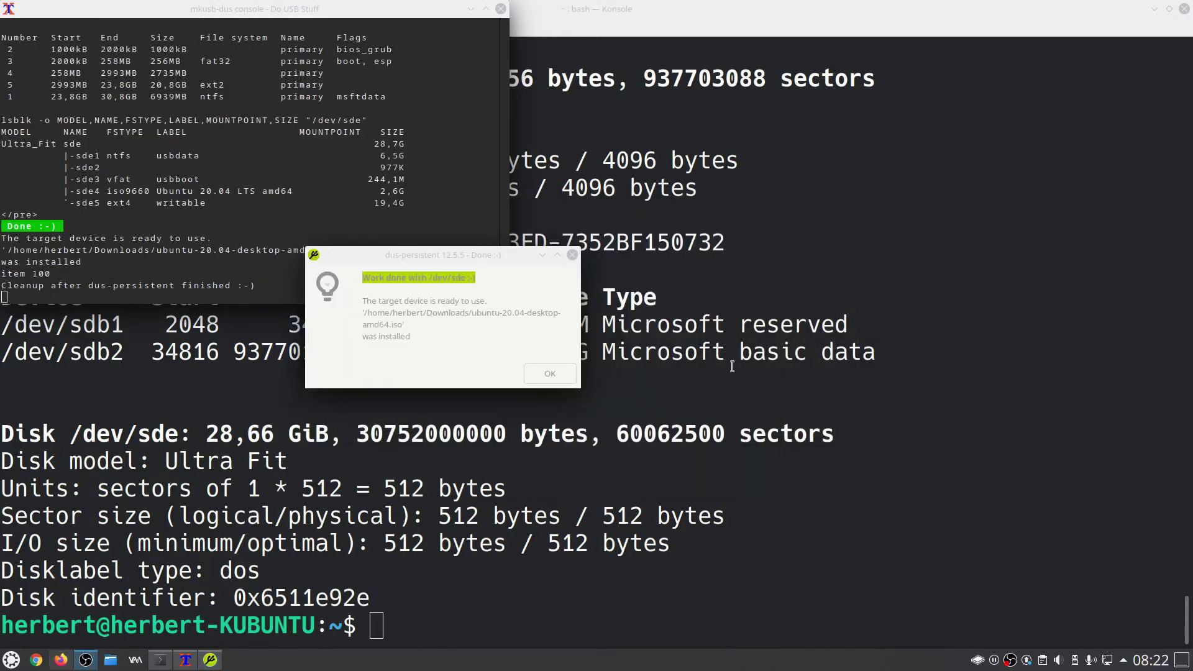
left_click(408, 259)
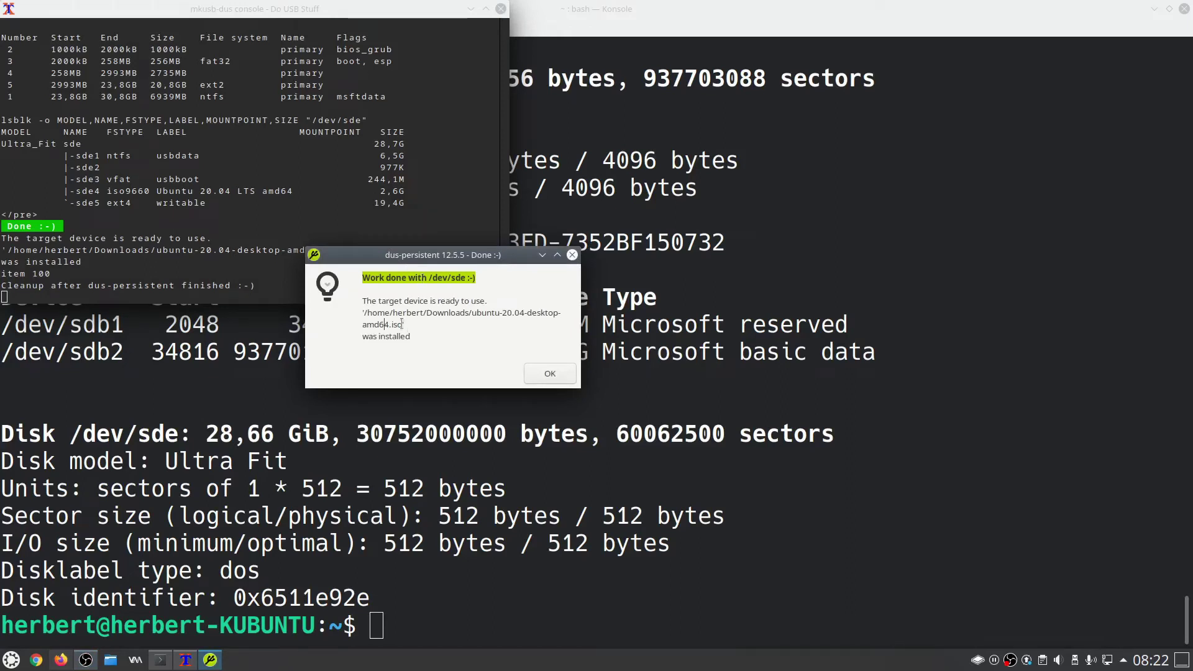
left_click_drag(470, 259, 462, 256)
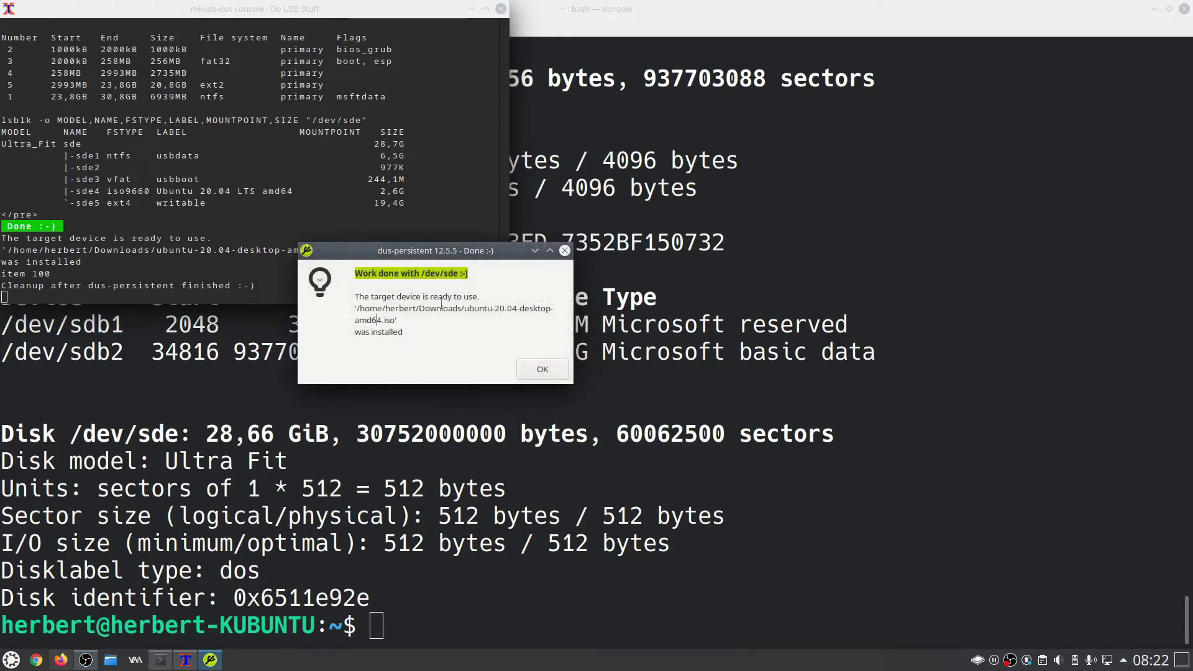
left_click(526, 371)
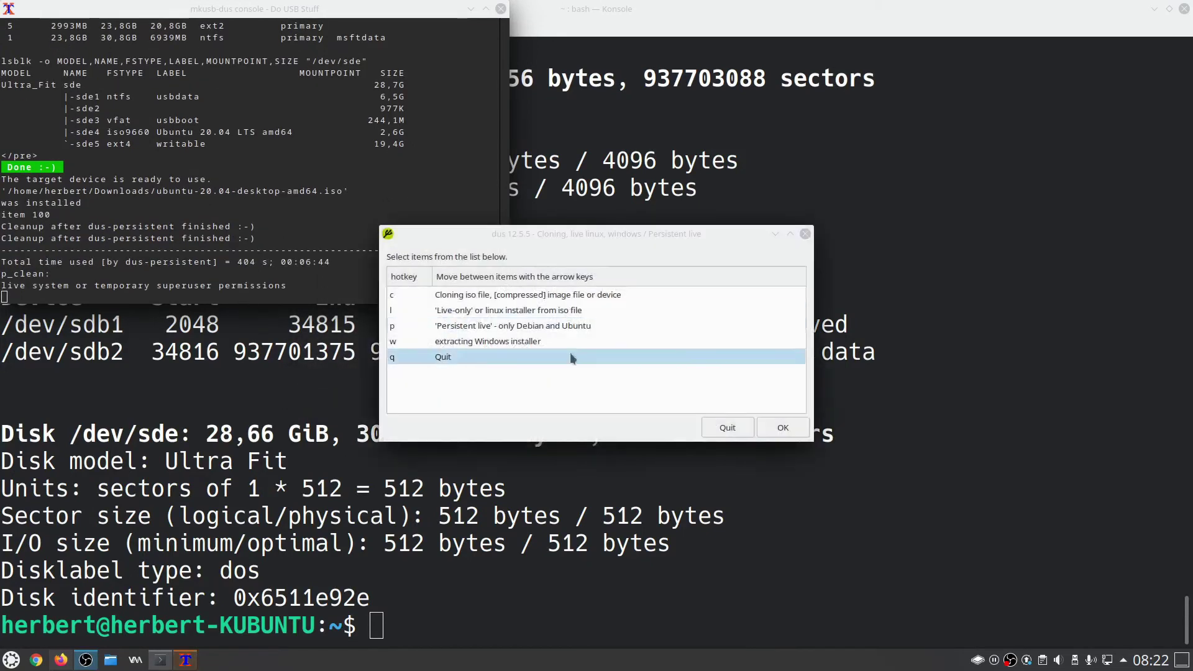
left_click(740, 435)
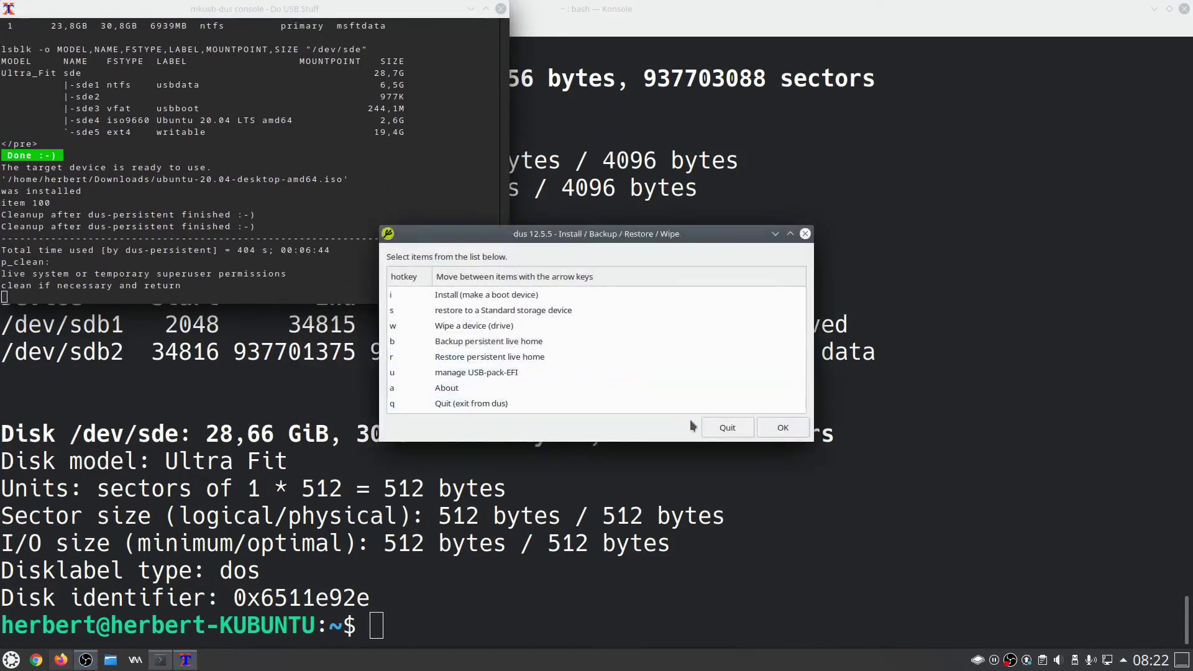
left_click(694, 422)
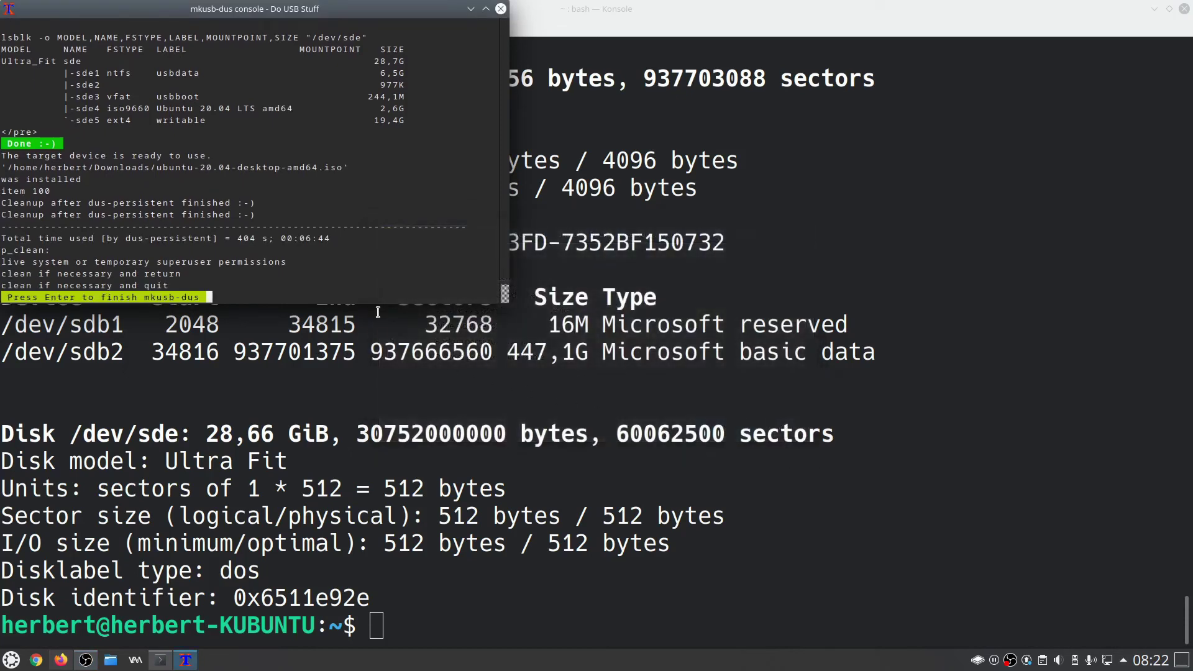
key("Return")
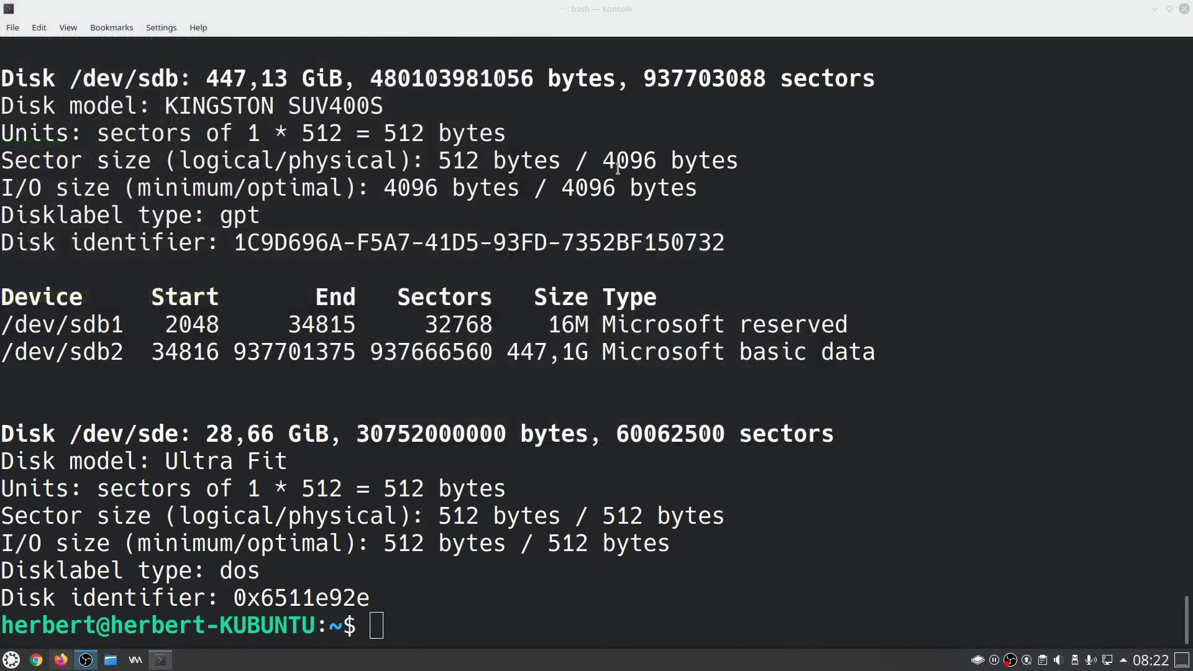
Close the Konsole terminal window to return to the Ubuntu desktop.
left_click(1183, 10)
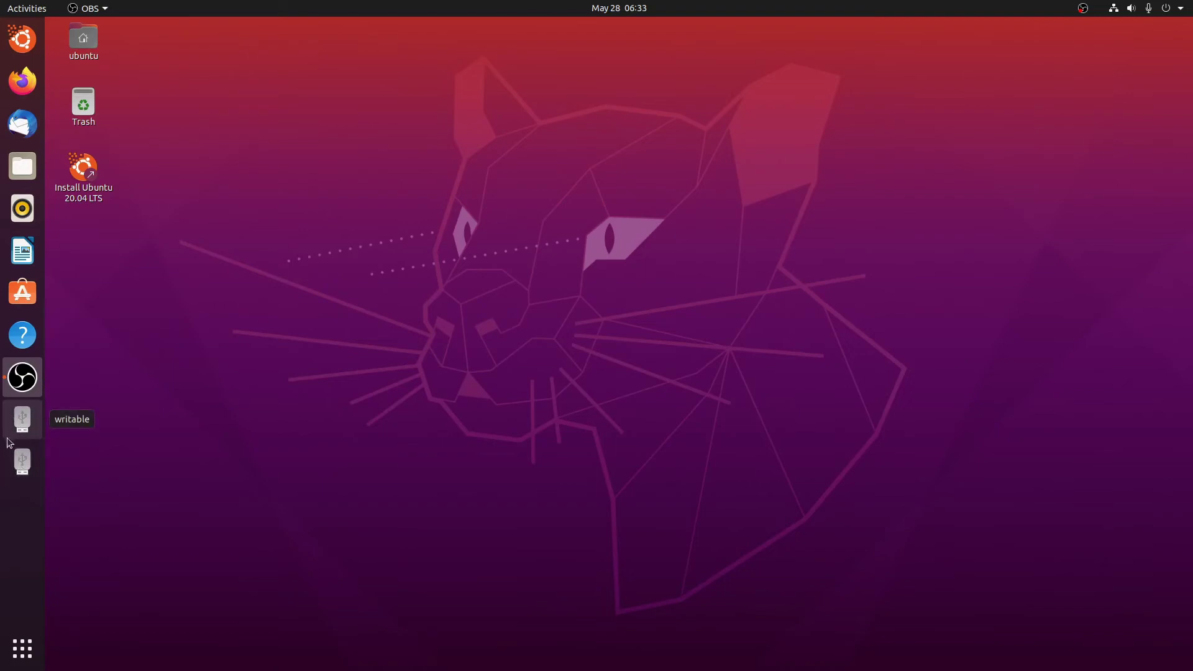
Open the writable drive in Files and go into its work/work folder.
left_click(20, 427)
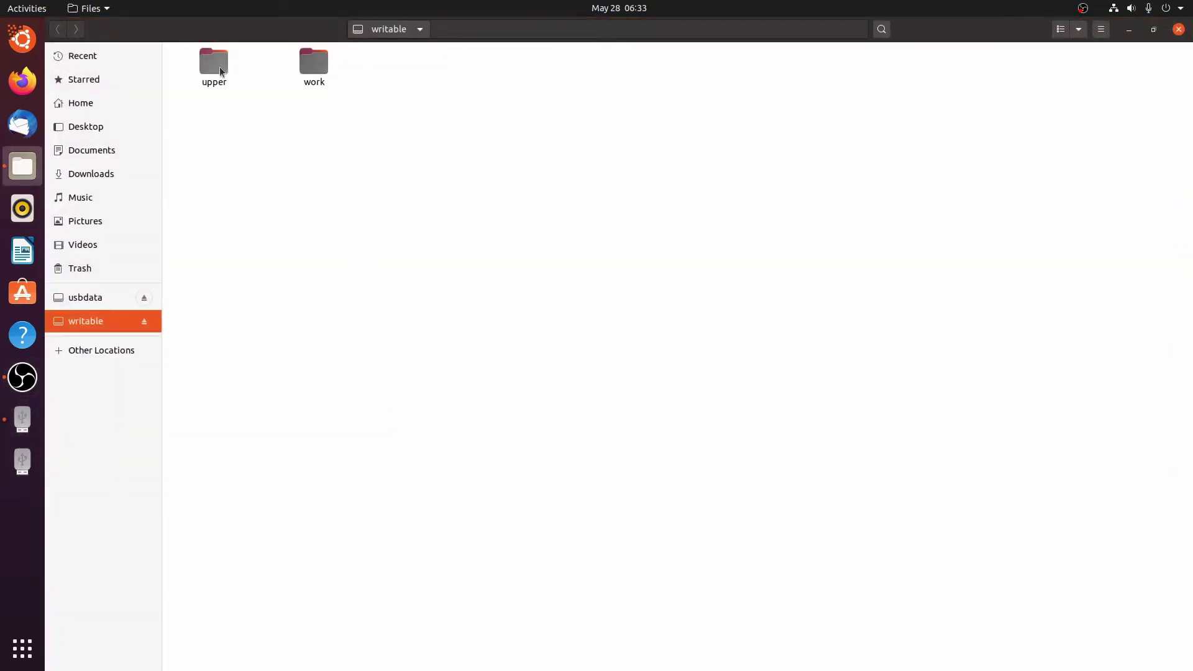
double_click(315, 61)
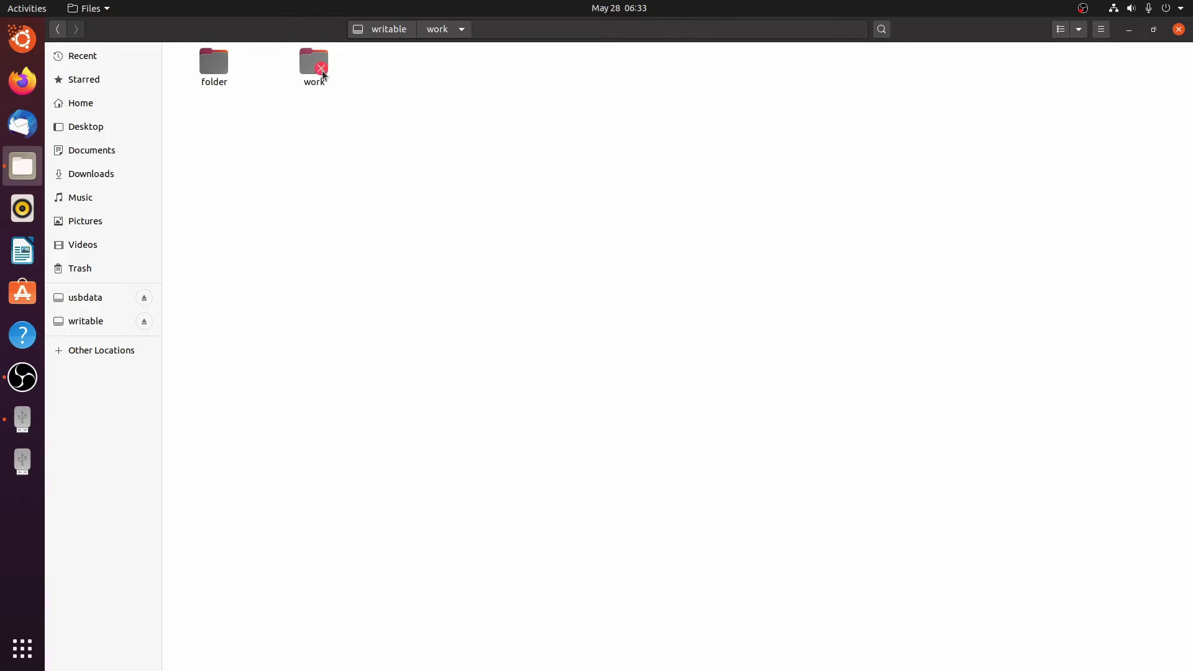
double_click(324, 73)
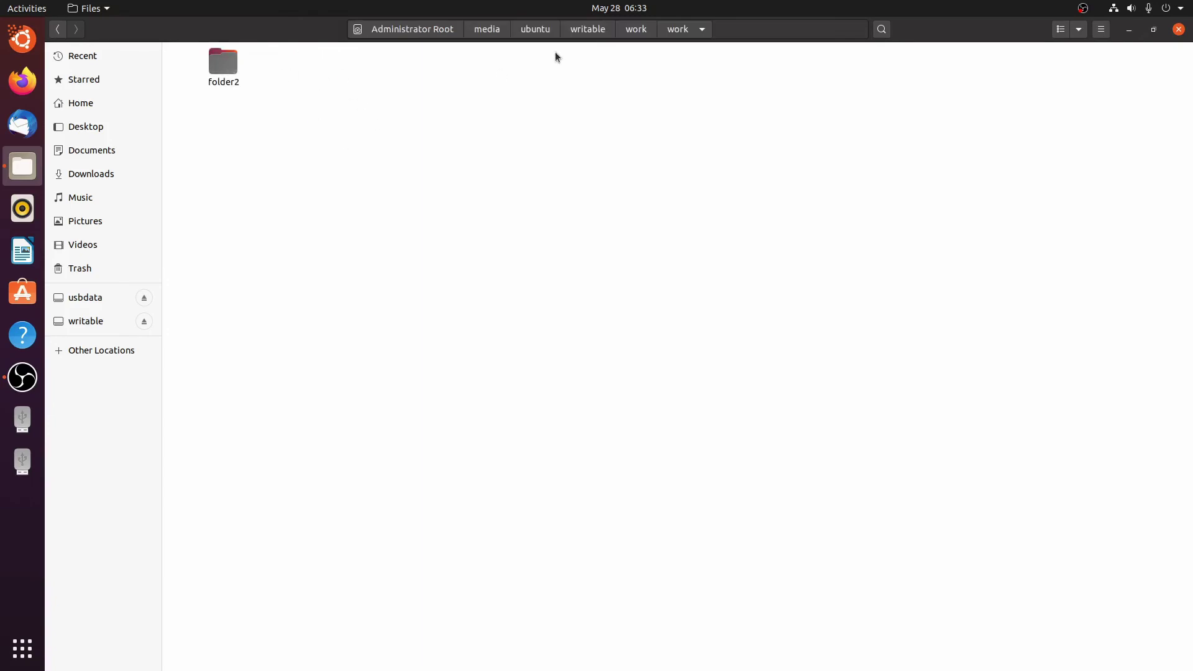
Create a new folder named 'folder4' beside folder2.
right_click(297, 99)
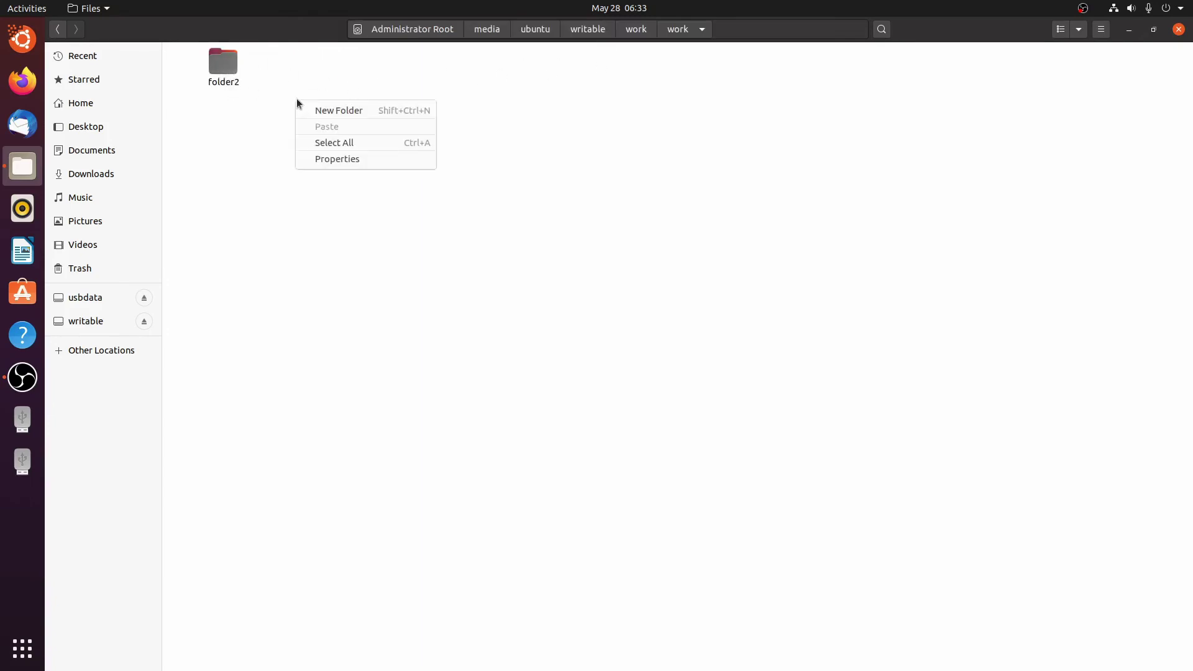
left_click(334, 112)
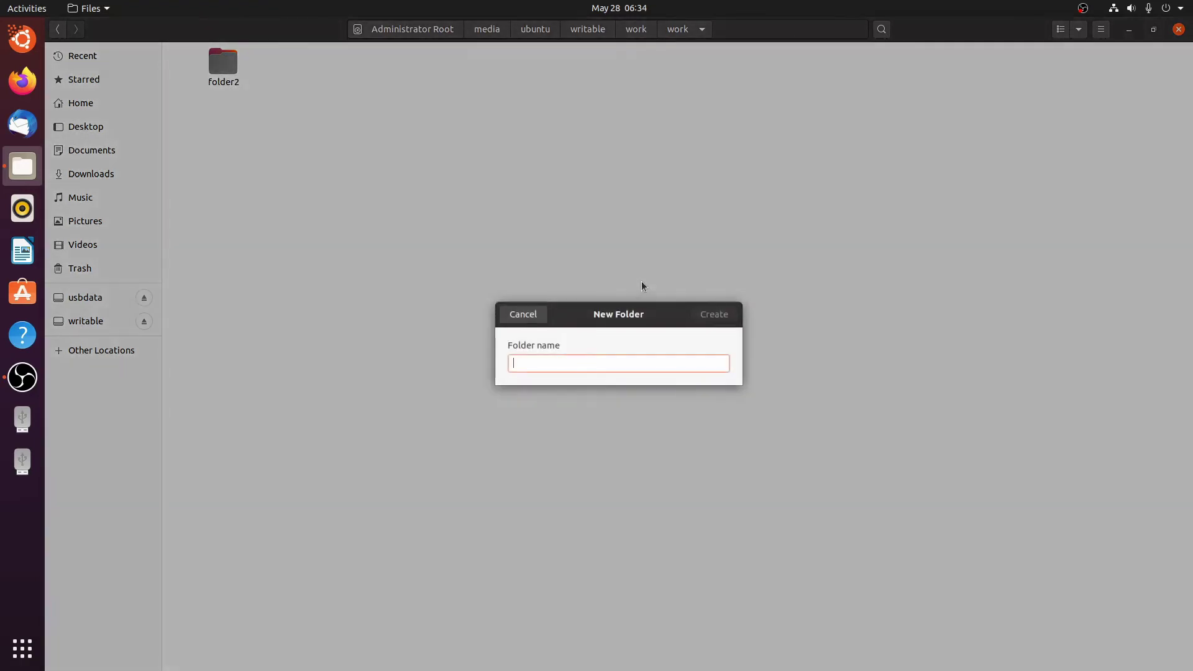
type("folder4")
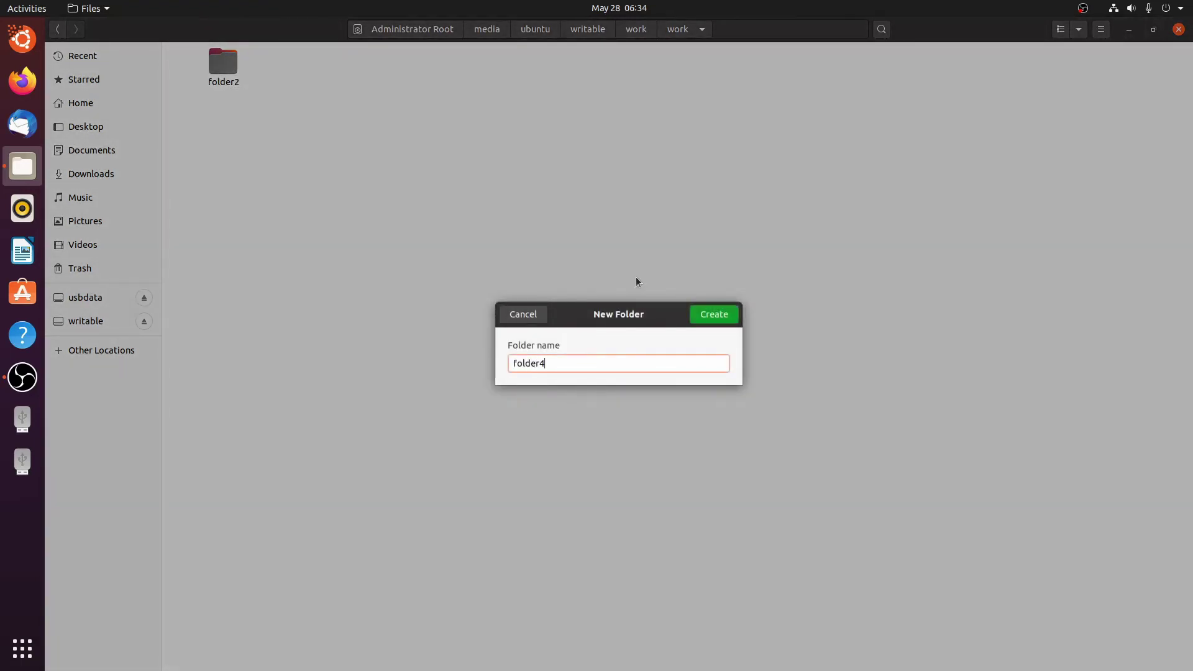
key("Return")
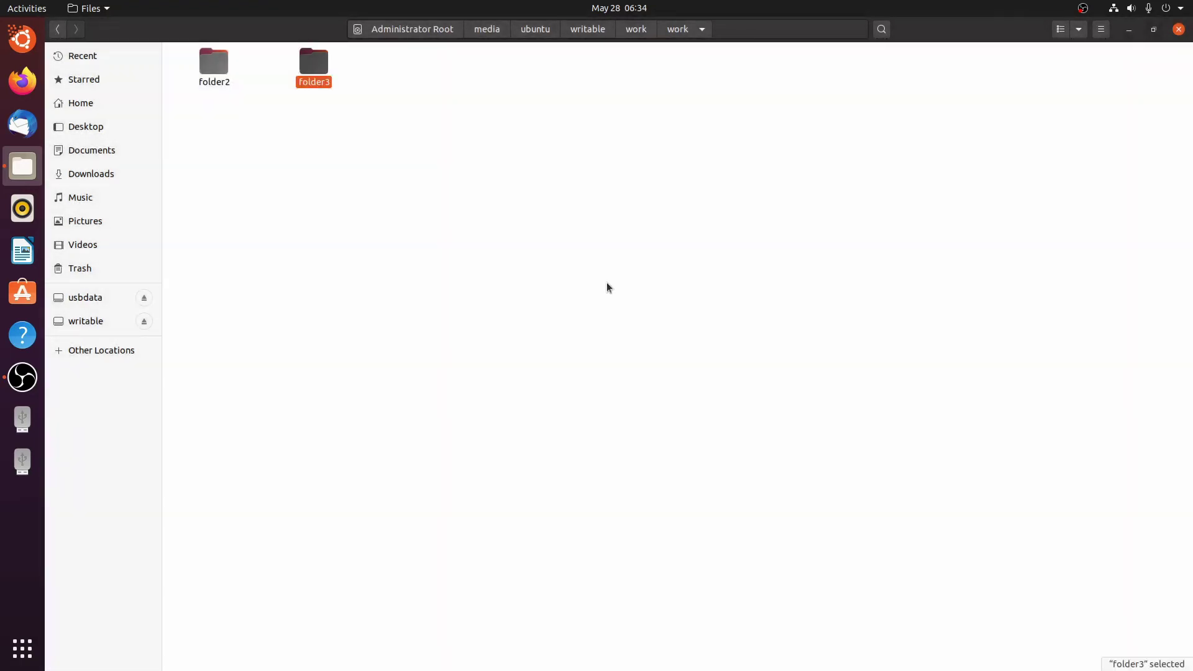
Deselect the new folder and go back up through work to the writable drive's top level.
left_click(604, 283)
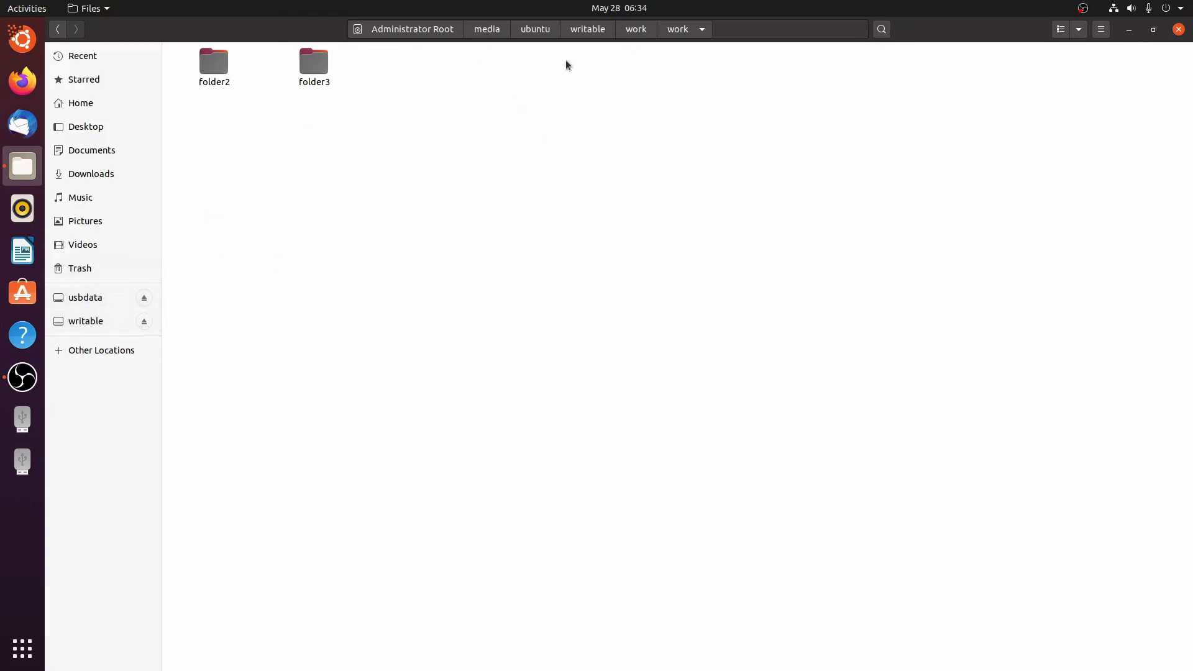
left_click(633, 28)
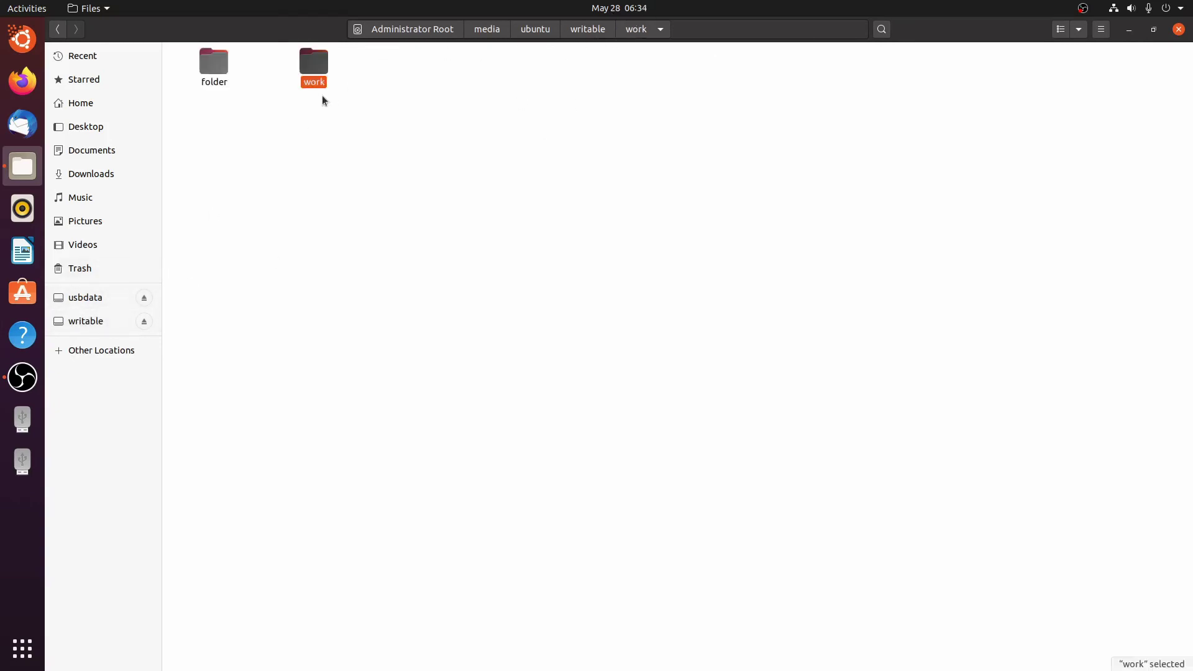
double_click(318, 65)
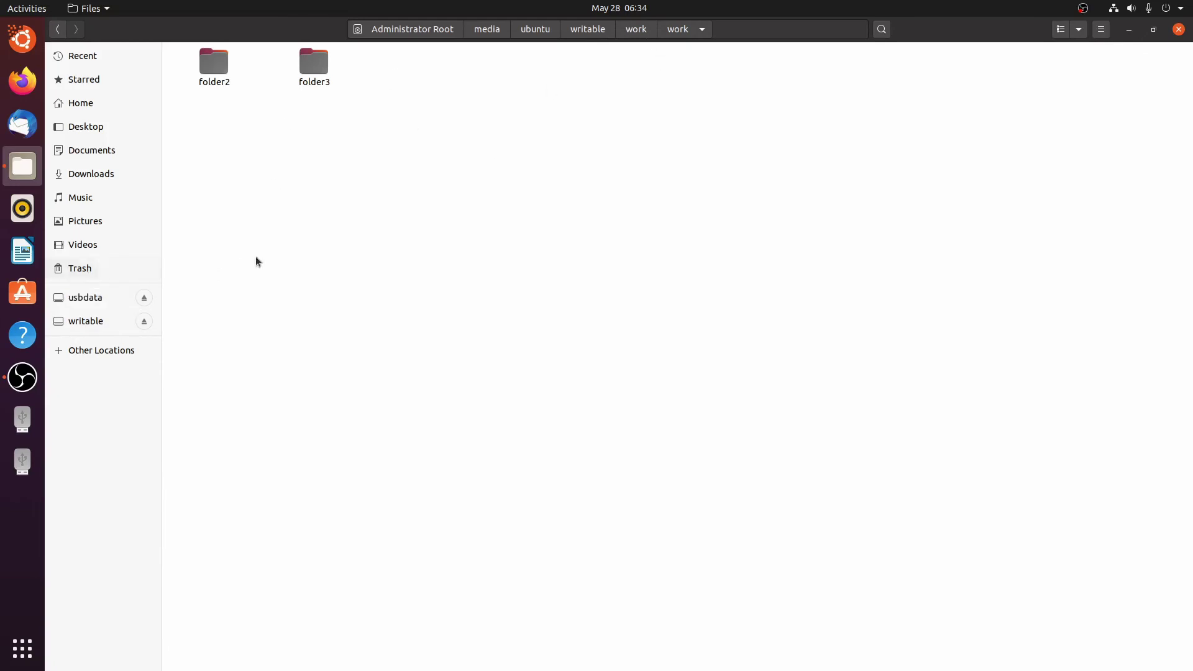
left_click(592, 33)
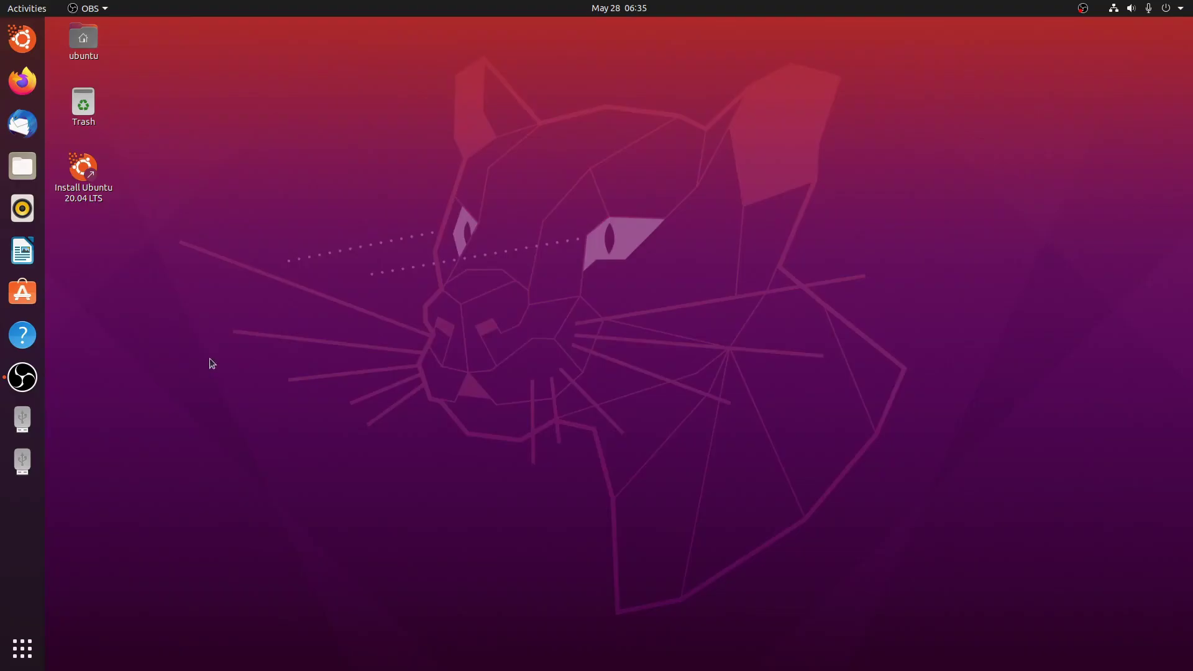
left_click(1179, 29)
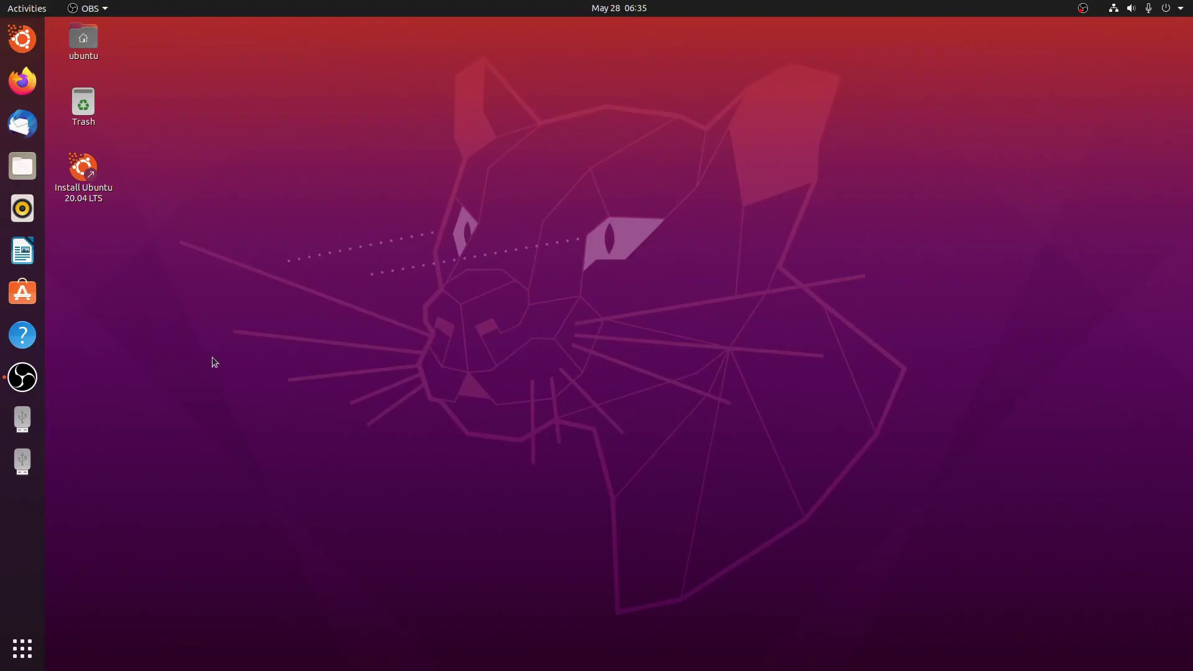
left_click(23, 428)
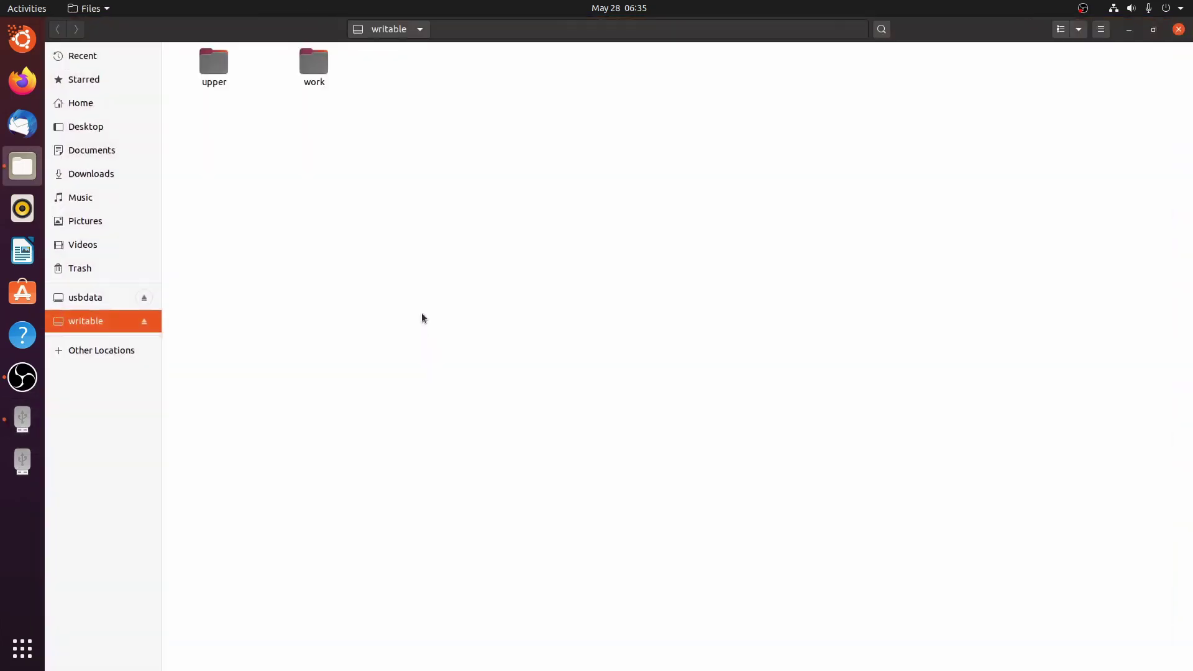
double_click(315, 65)
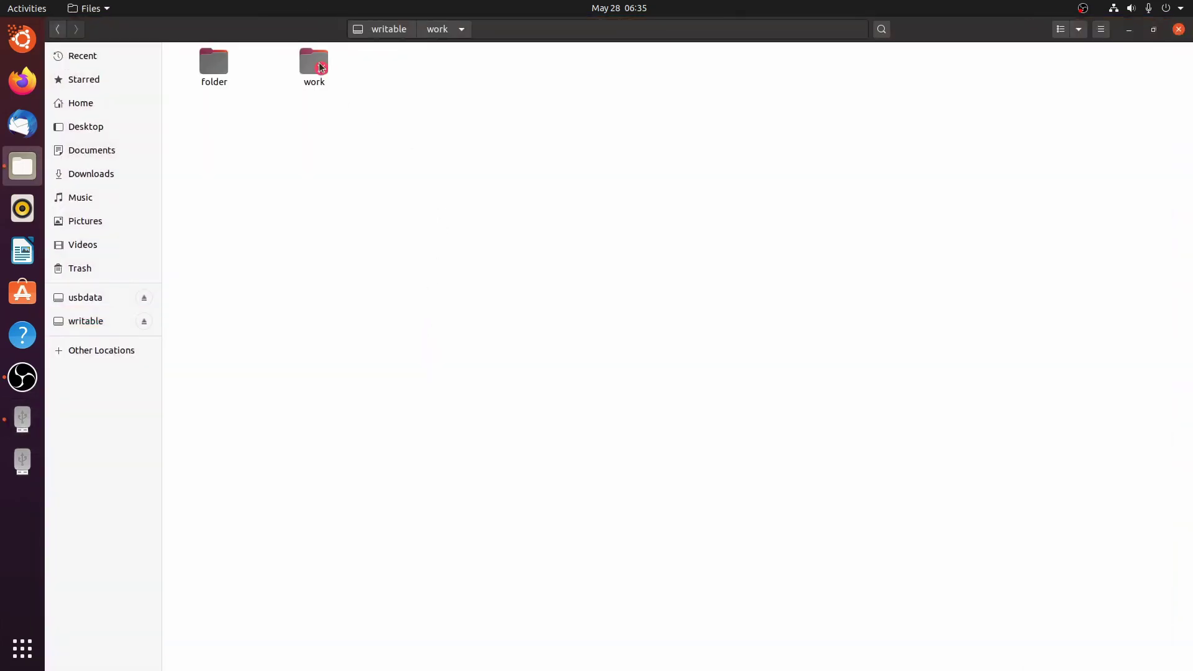
double_click(321, 65)
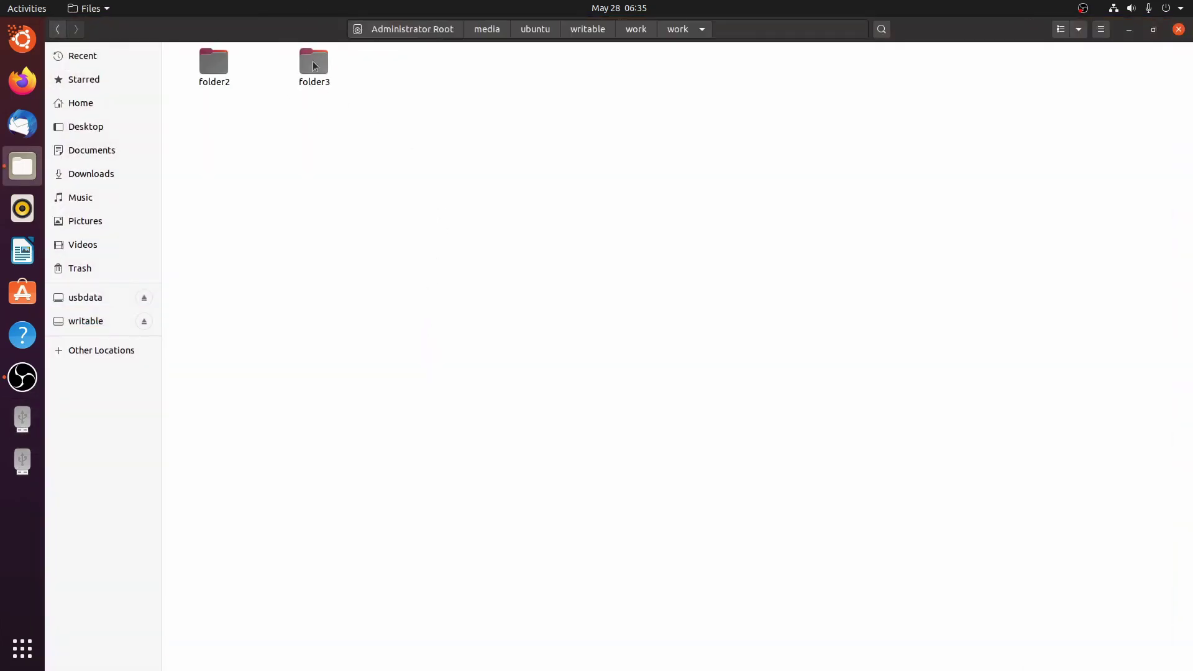
left_click(634, 29)
left_click(572, 182)
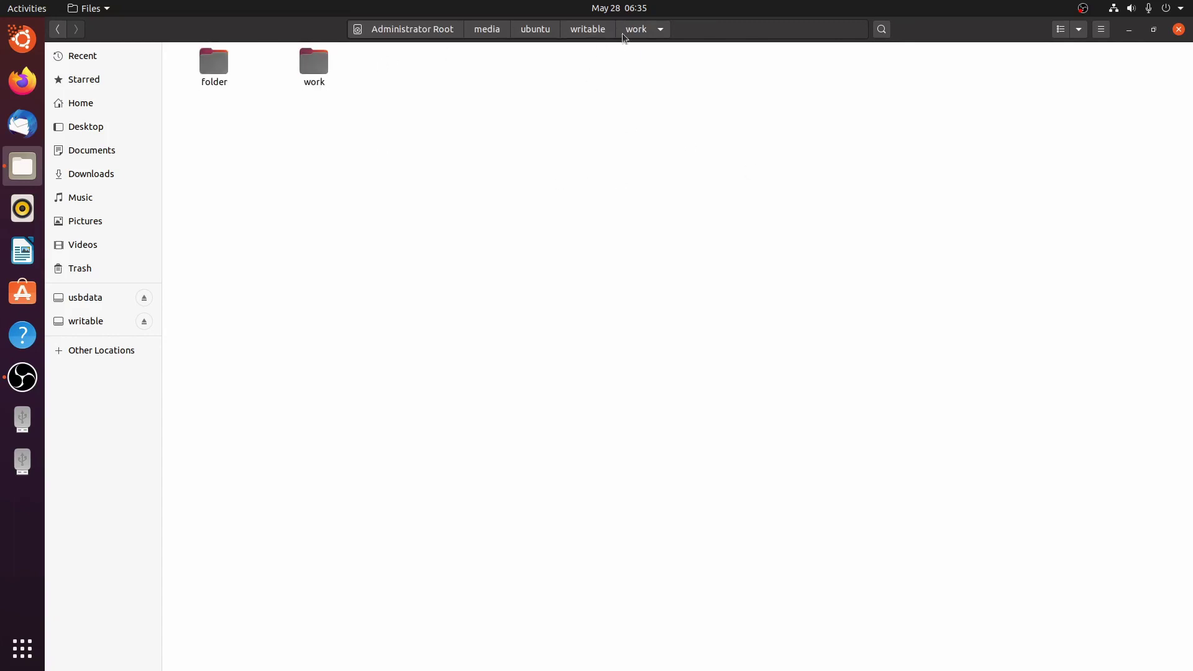
left_click(1180, 33)
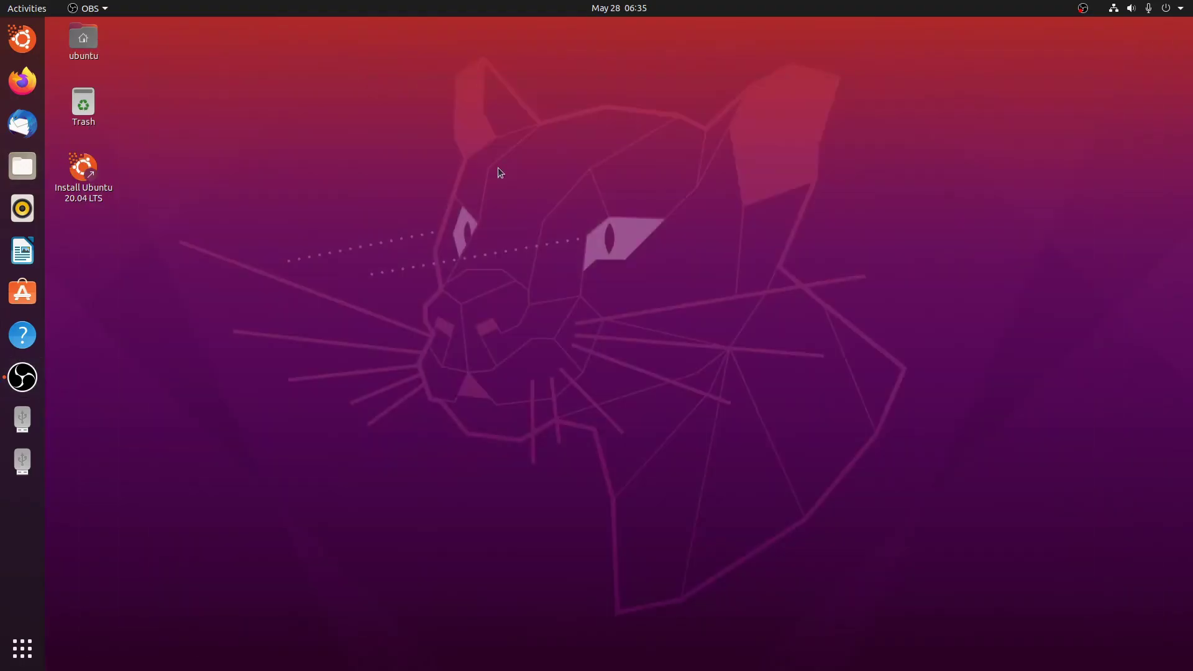